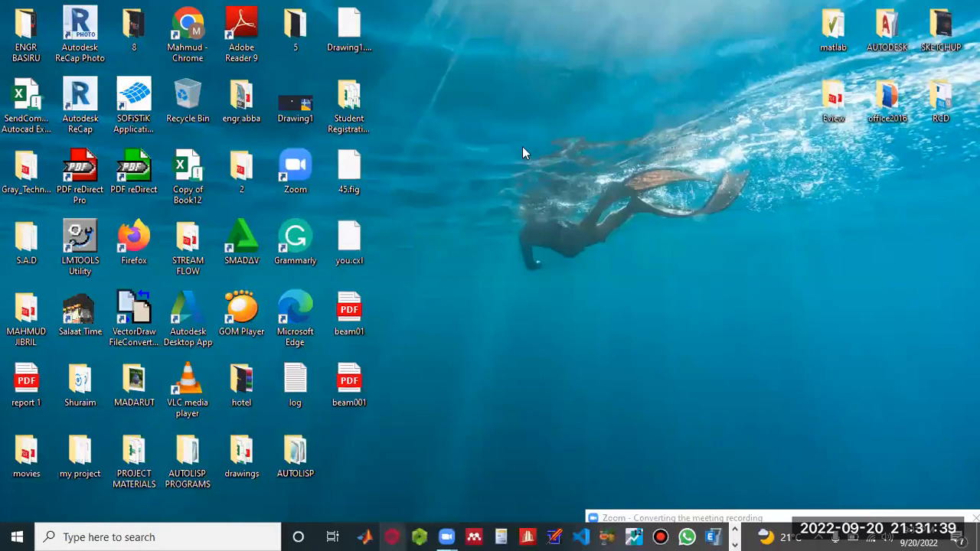
left_click(767, 517)
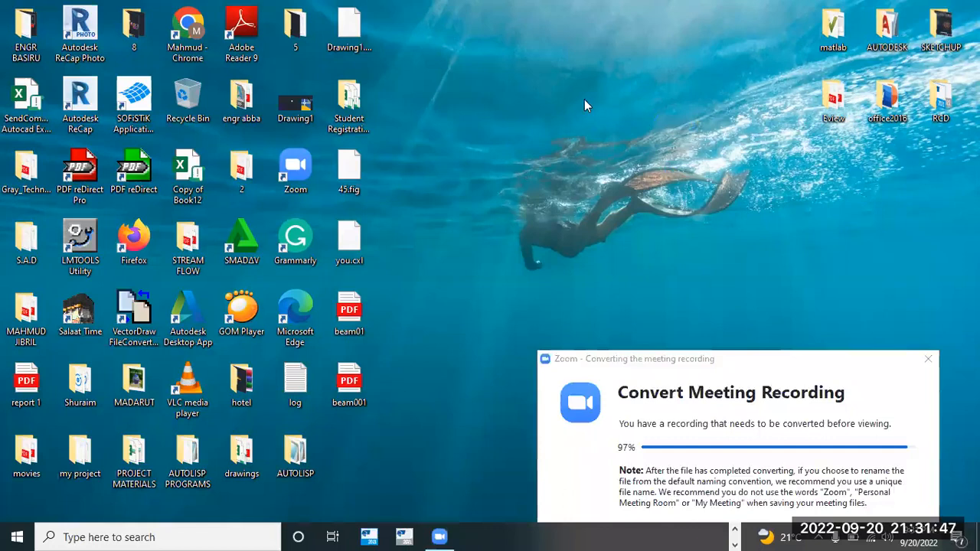
key("F5")
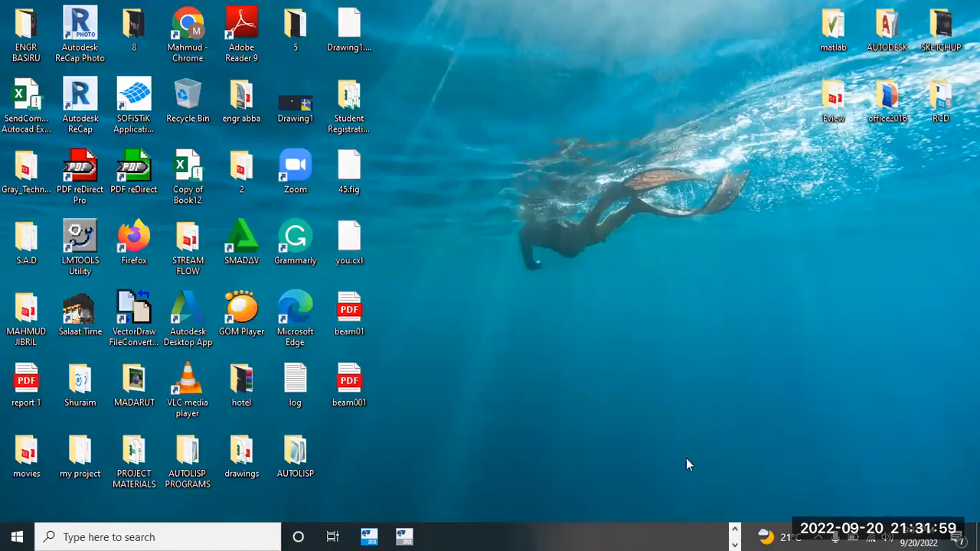
right_click(612, 157)
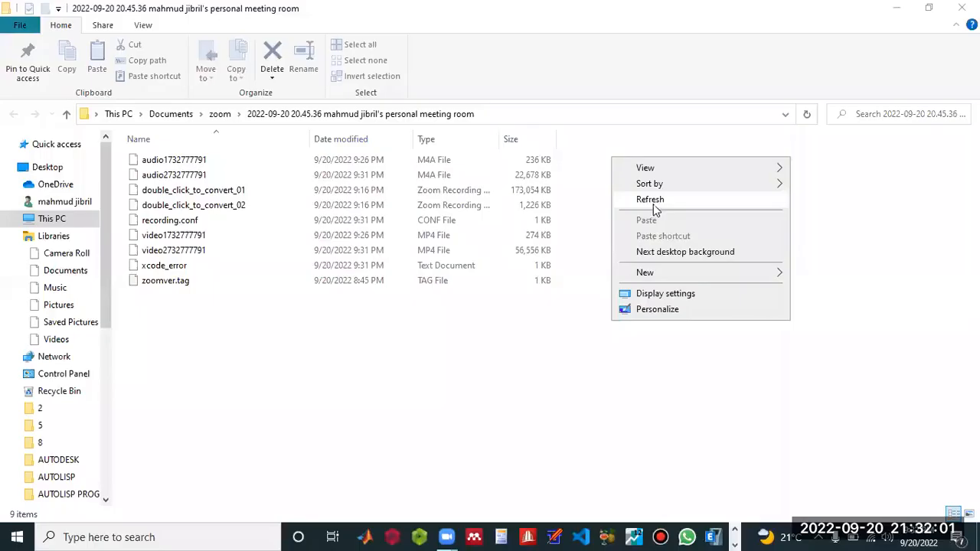
left_click(781, 32)
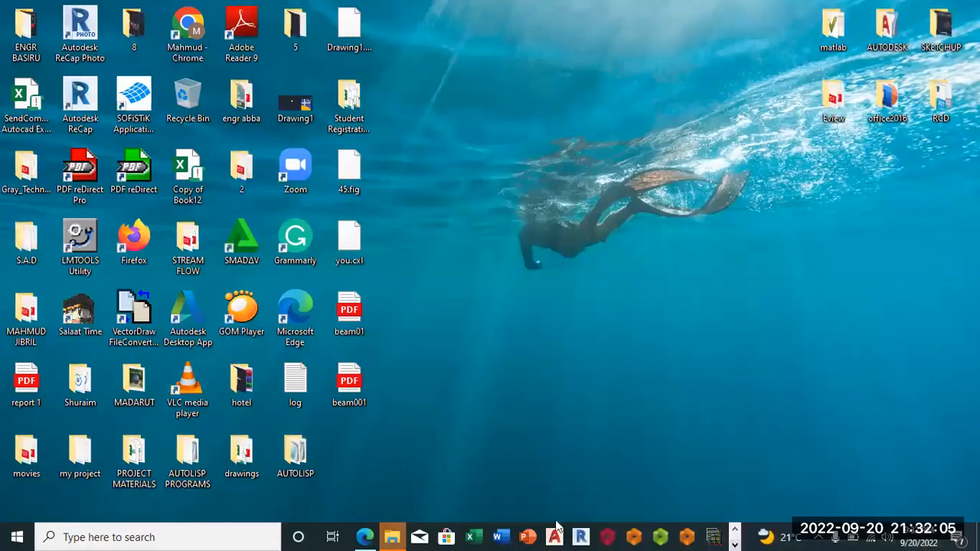
left_click(394, 534)
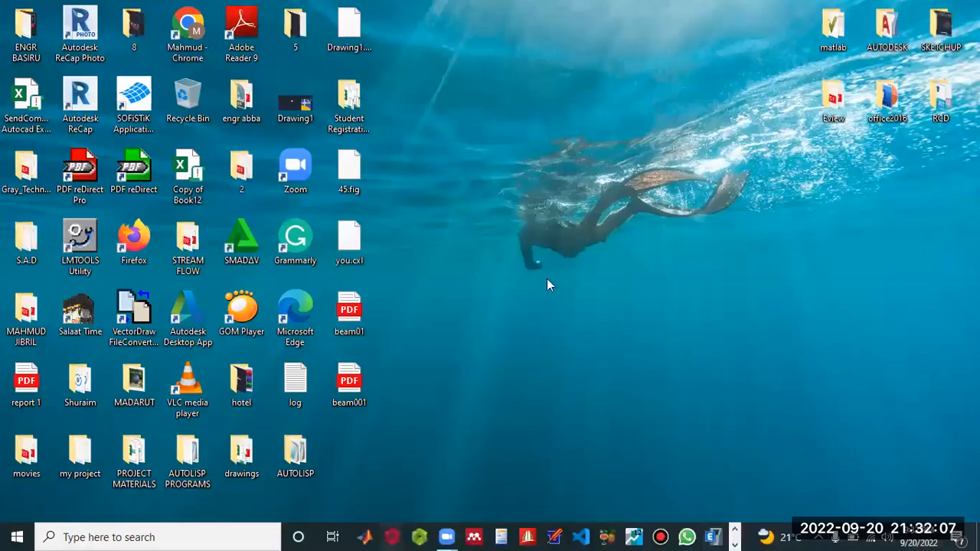
left_click(570, 309)
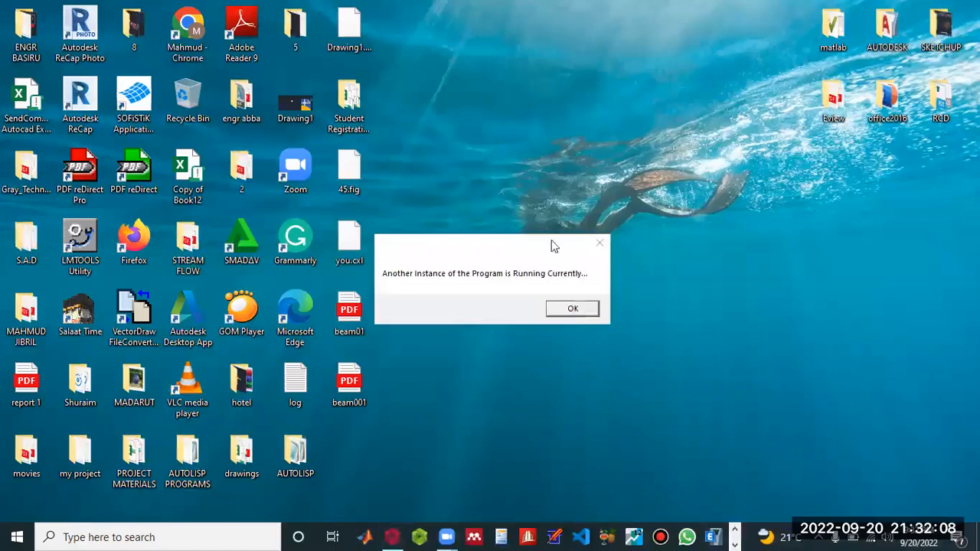
right_click(539, 40)
left_click(568, 81)
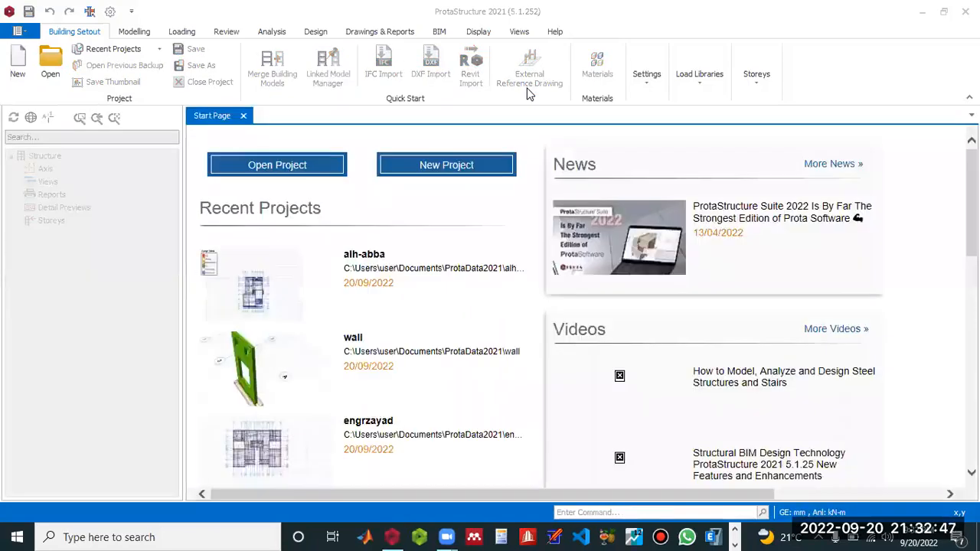
Open the recent project alh-abba in ProtaStructure and show Storey 1 as an orbited 3D view.
left_click(320, 253)
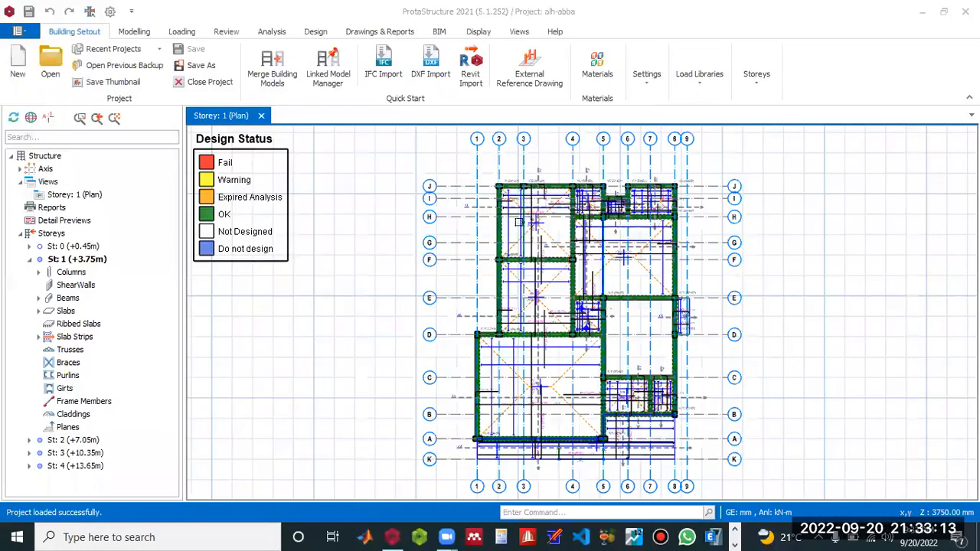
left_click(500, 300)
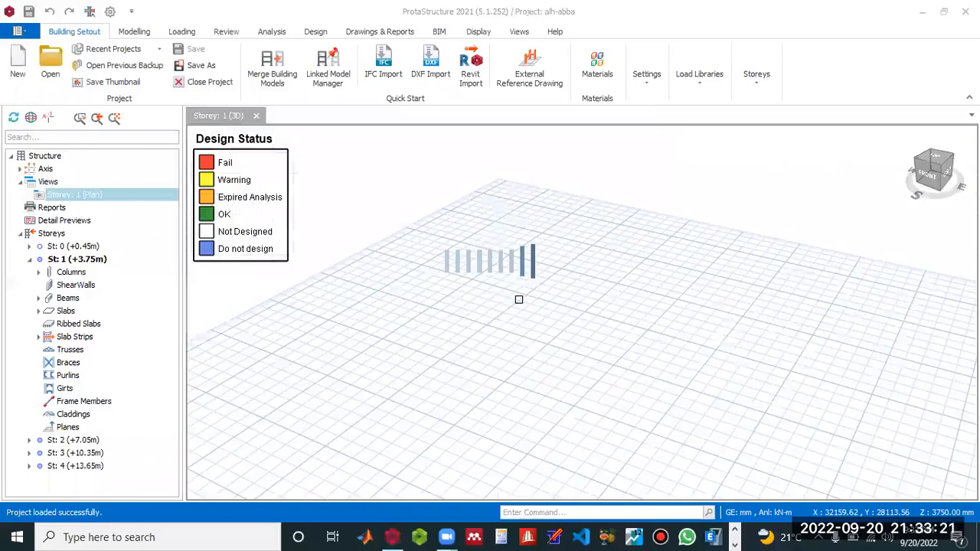
mouse_move(427, 440)
middle_mouse_down()
mouse_move(515, 395)
mouse_move(586, 414)
mouse_move(573, 434)
middle_mouse_up()
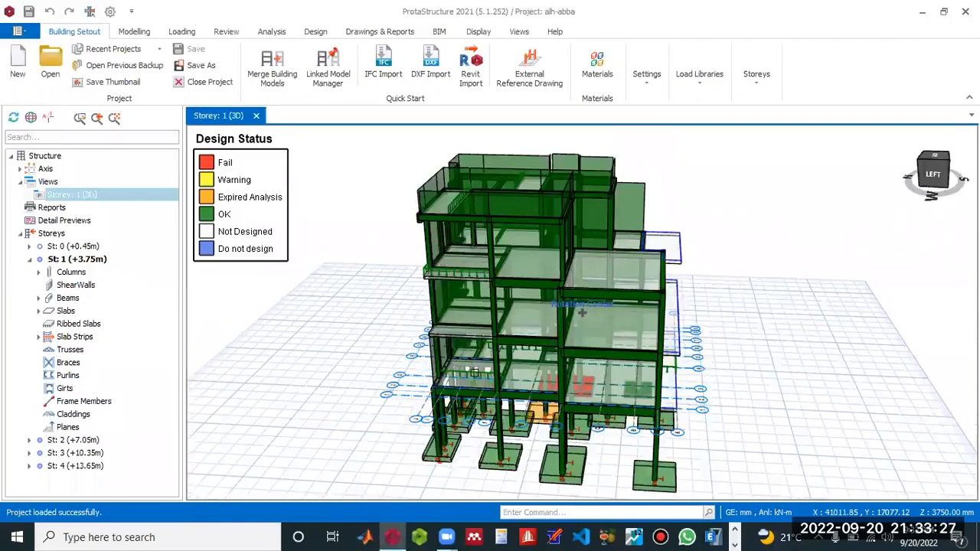
Select front beam 1B15 on axis A in the 3D model and open its reinforcement data.
scroll(444, 362, "up", 8)
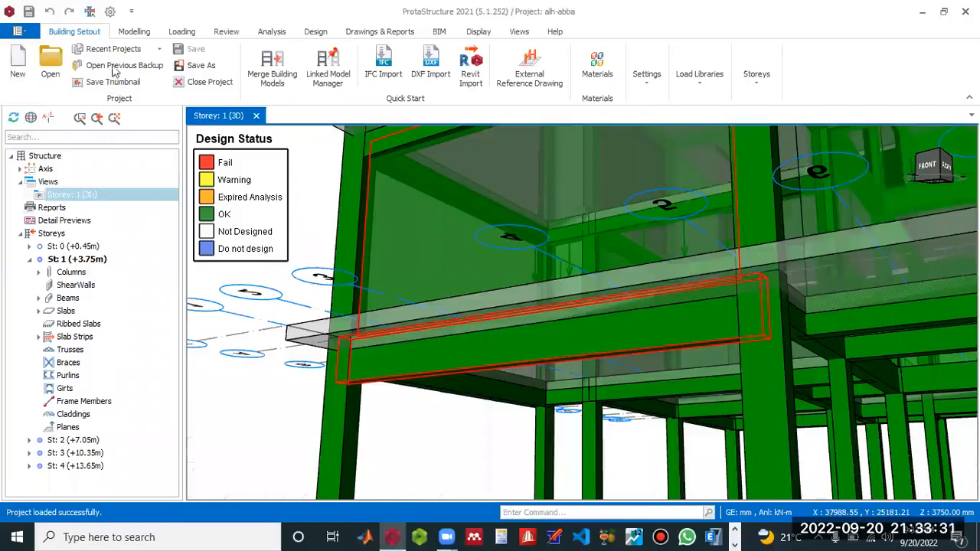
left_click(519, 325)
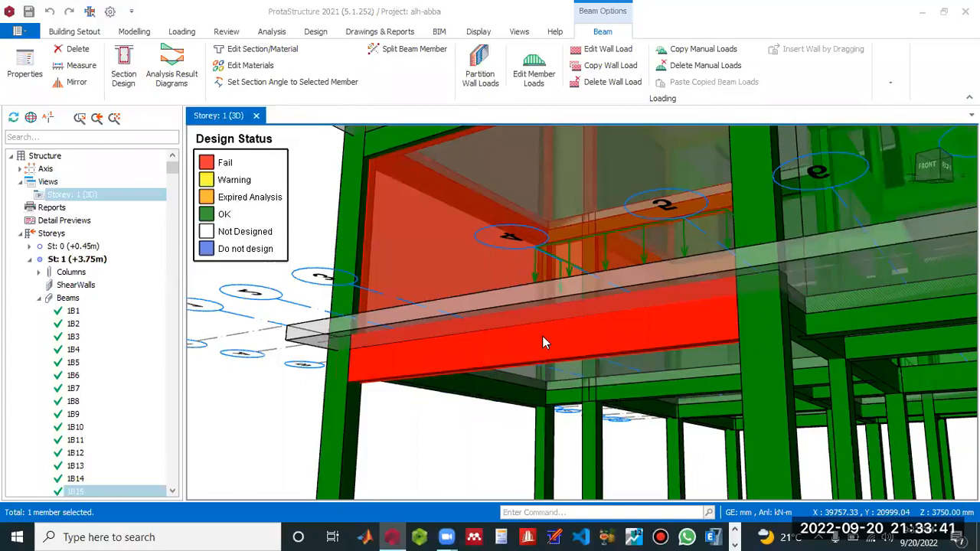
double_click(542, 337)
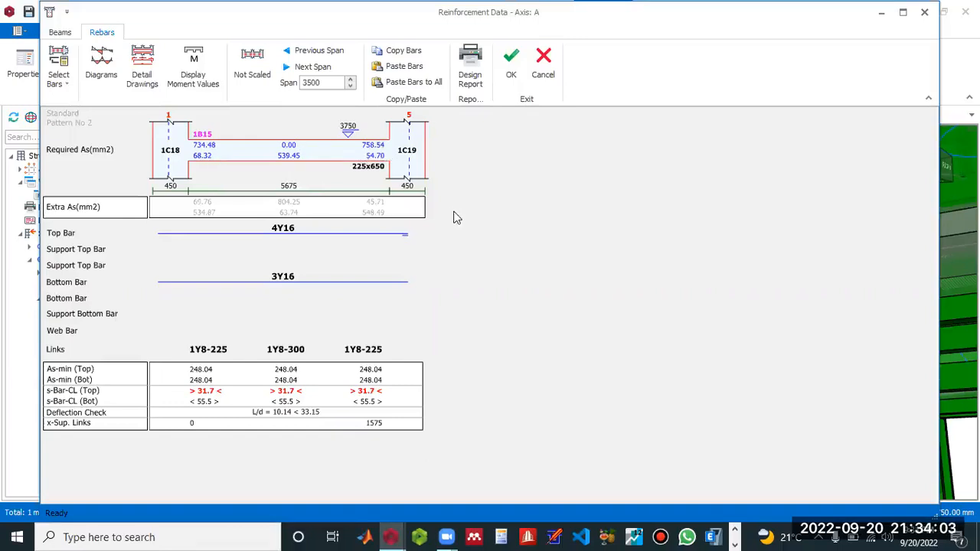
double_click(383, 170)
key("Escape")
Review the bending moments and shear forces in the design parameters of beam 1B15, and return to its rebar layout.
left_click(63, 38)
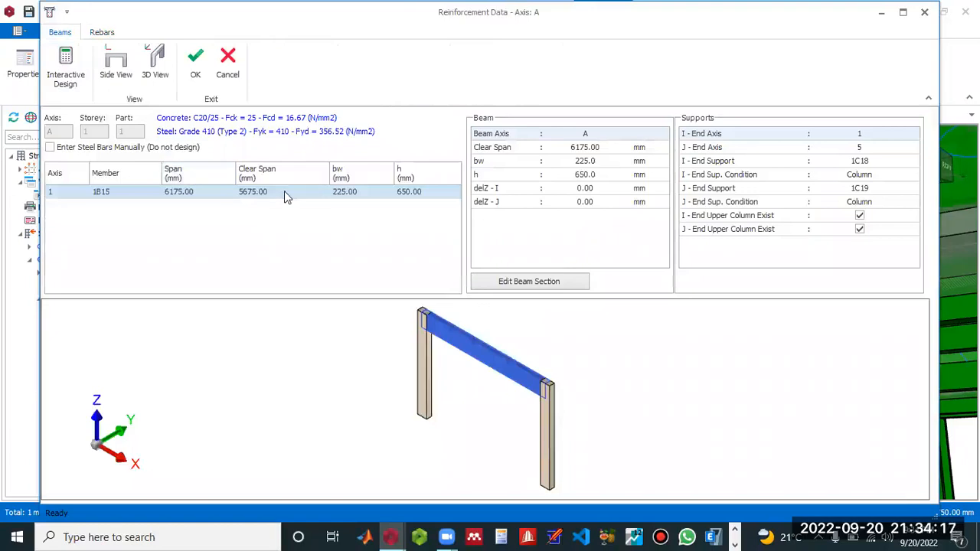
double_click(284, 192)
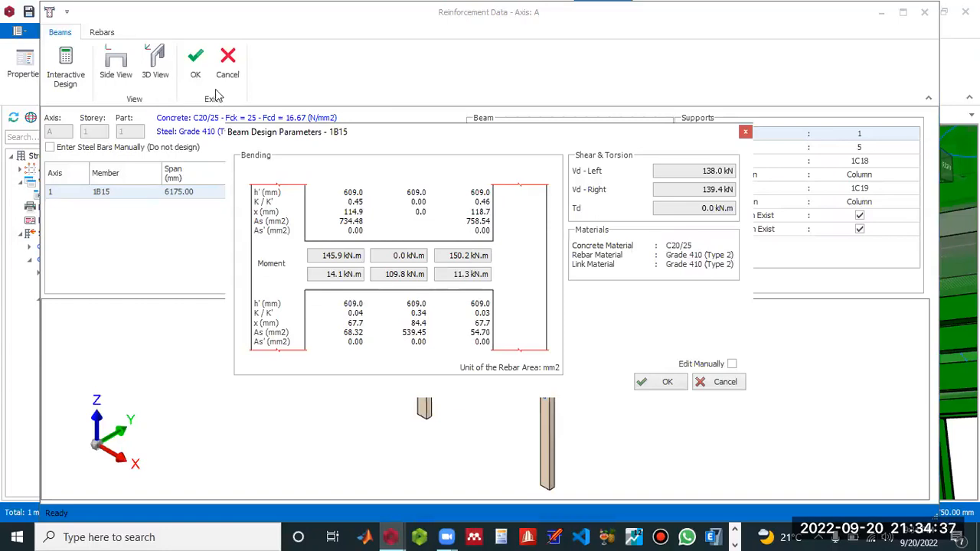
left_click(674, 388)
left_click(101, 32)
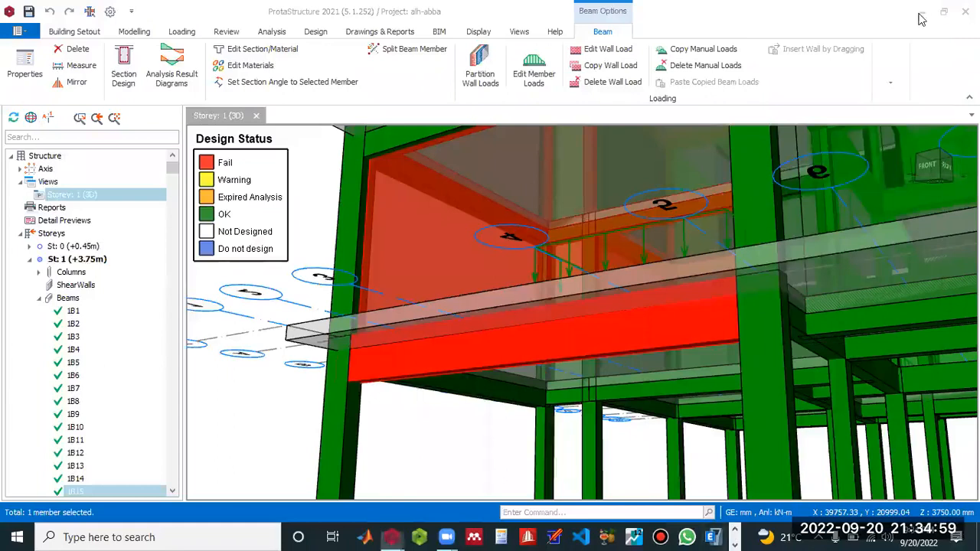
Switch to Tekla Tedds and dismiss its start page.
left_click(401, 530)
left_click(487, 475)
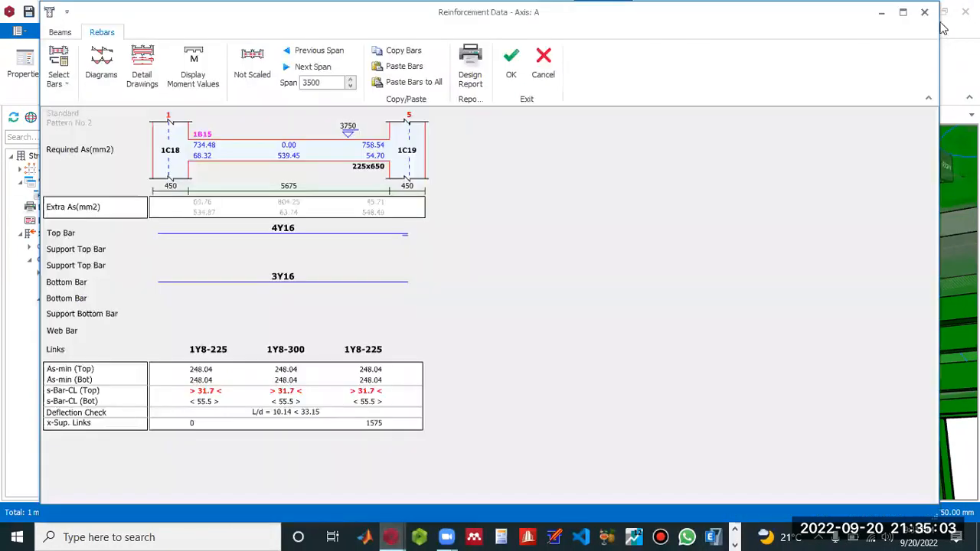
left_click(944, 14)
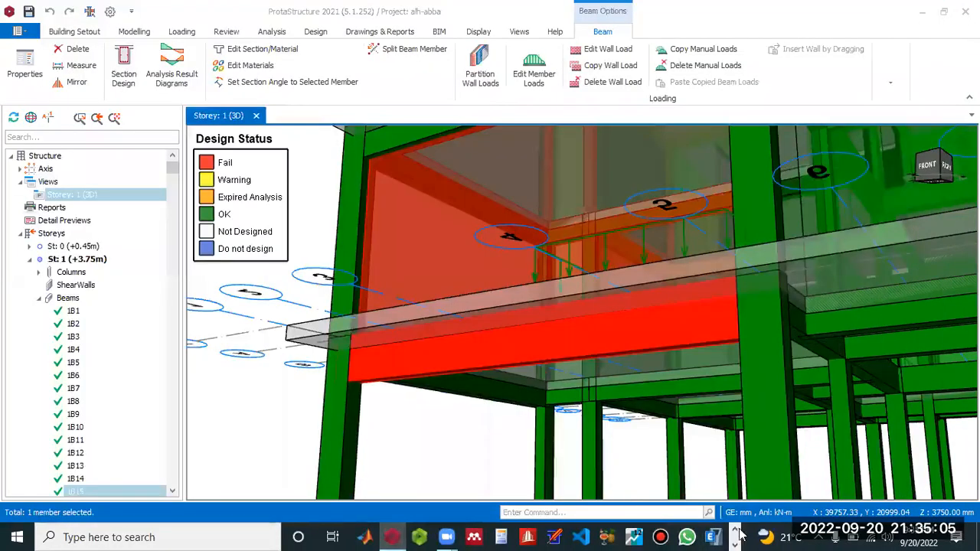
left_click(978, 537)
left_click(412, 531)
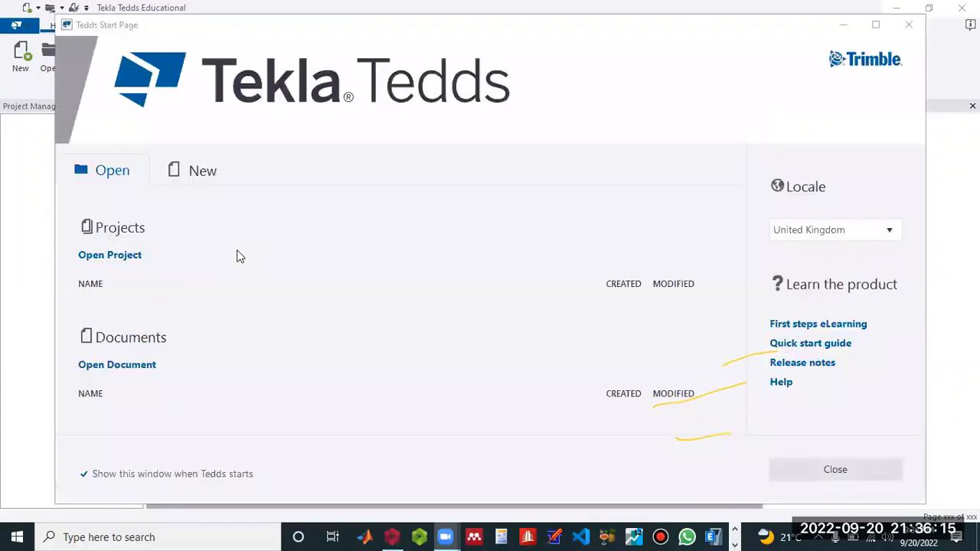
left_click(907, 25)
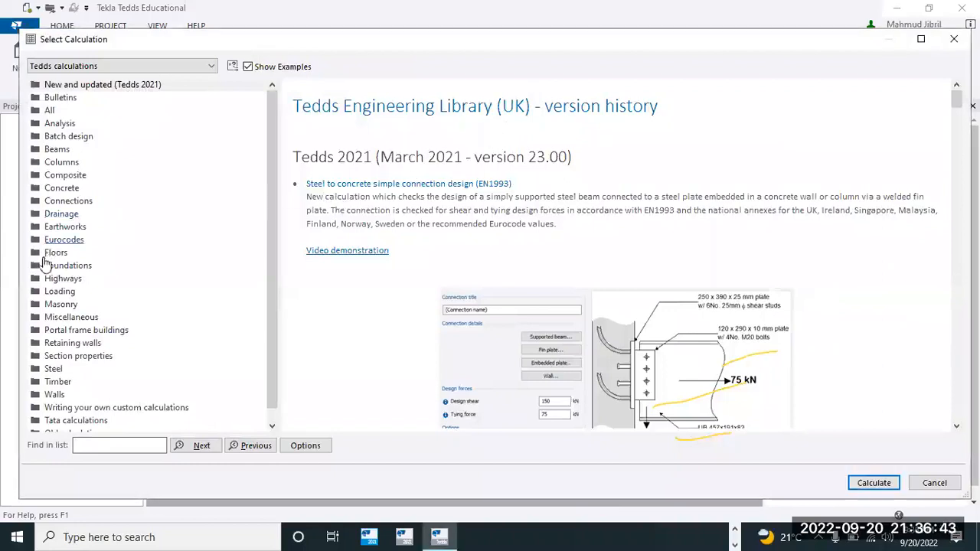
Start the RC beam design (BS8110) calculation from the Concrete category of the Tedds library.
double_click(65, 188)
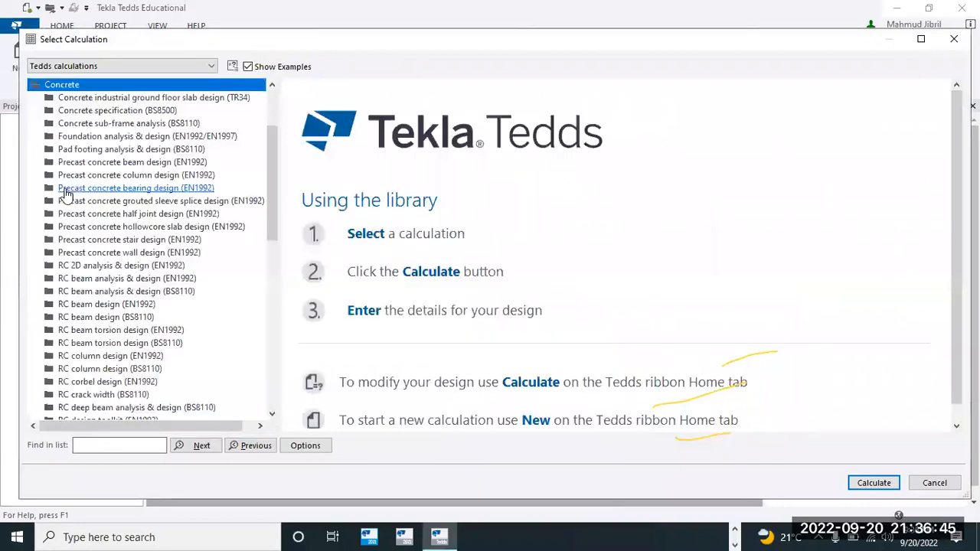
double_click(102, 316)
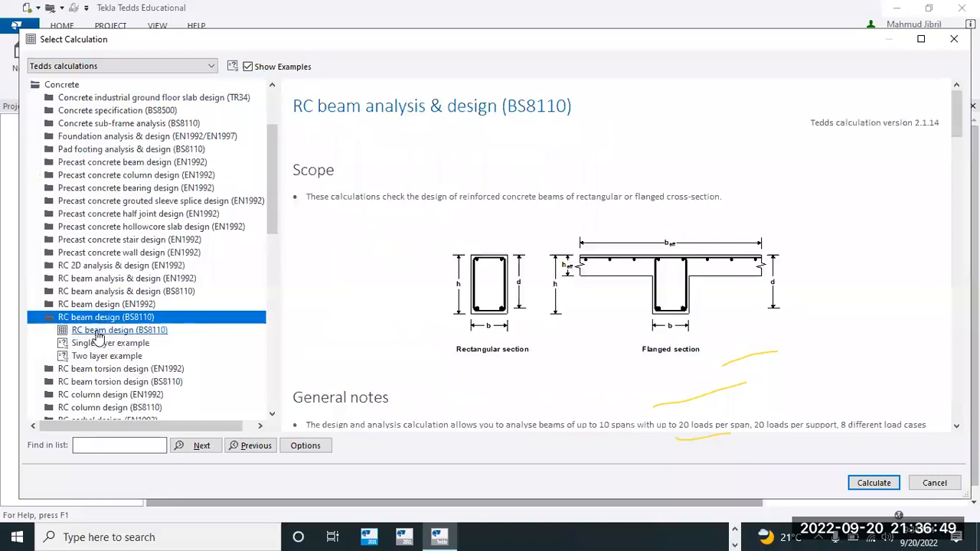
double_click(97, 331)
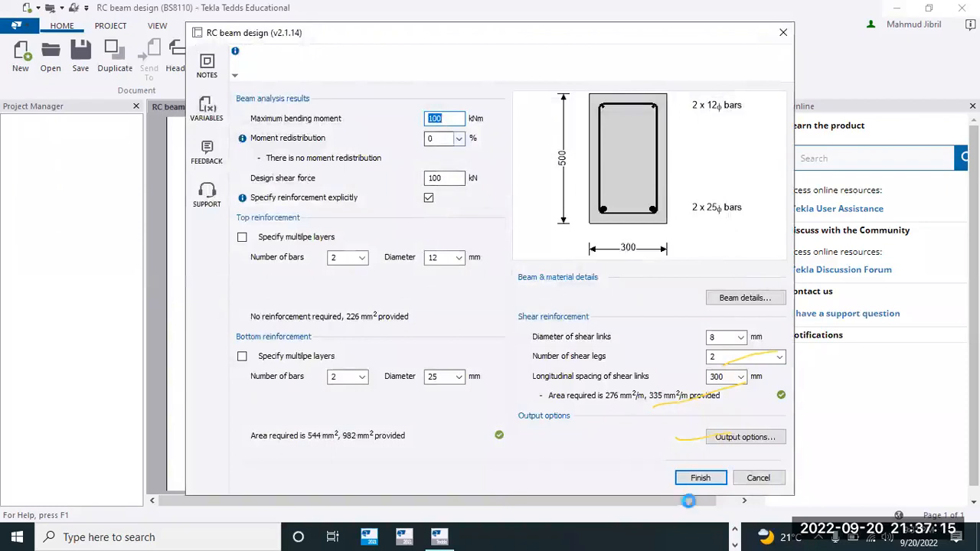
Return to ProtaStructure and look up the maximum bending moment in the design parameters of beam 1B15.
left_click(736, 529)
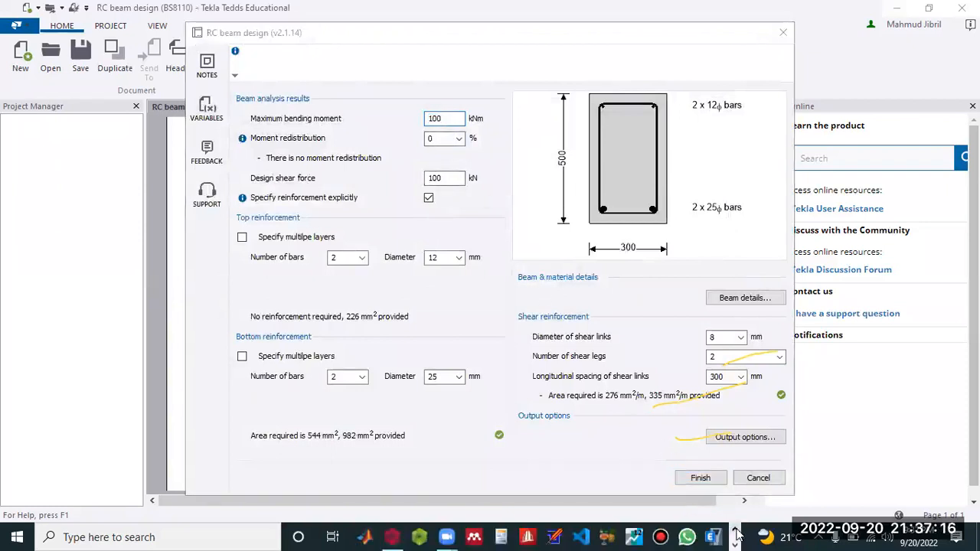
left_click(391, 536)
left_click(123, 73)
left_click(632, 385)
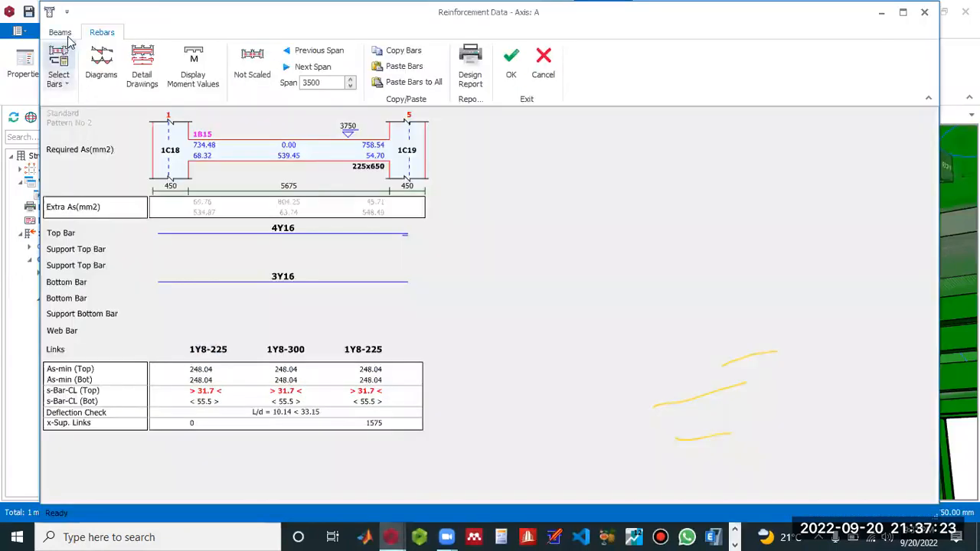
left_click(60, 31)
double_click(316, 193)
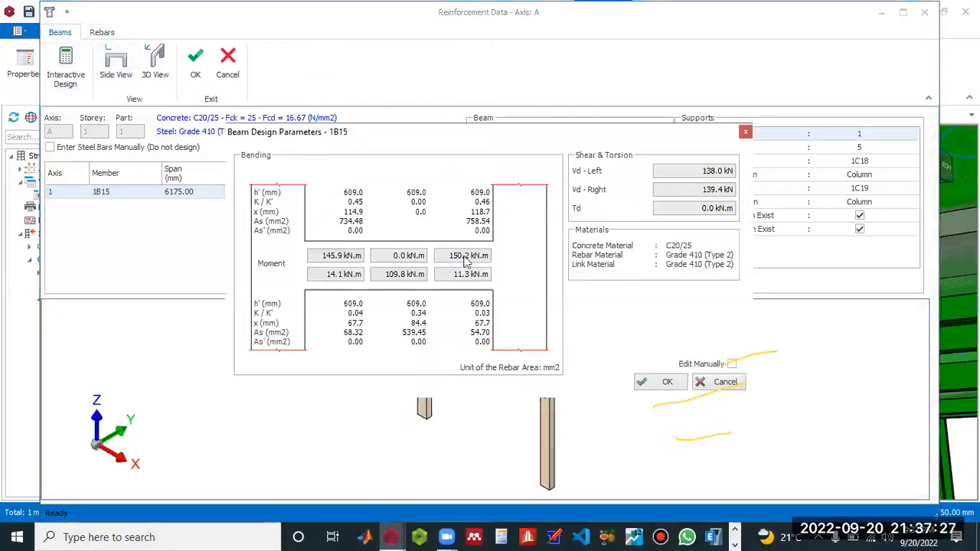
Switch back to the Tedds RC beam design and set the maximum bending moment to 150.2 kNm.
left_click(735, 538)
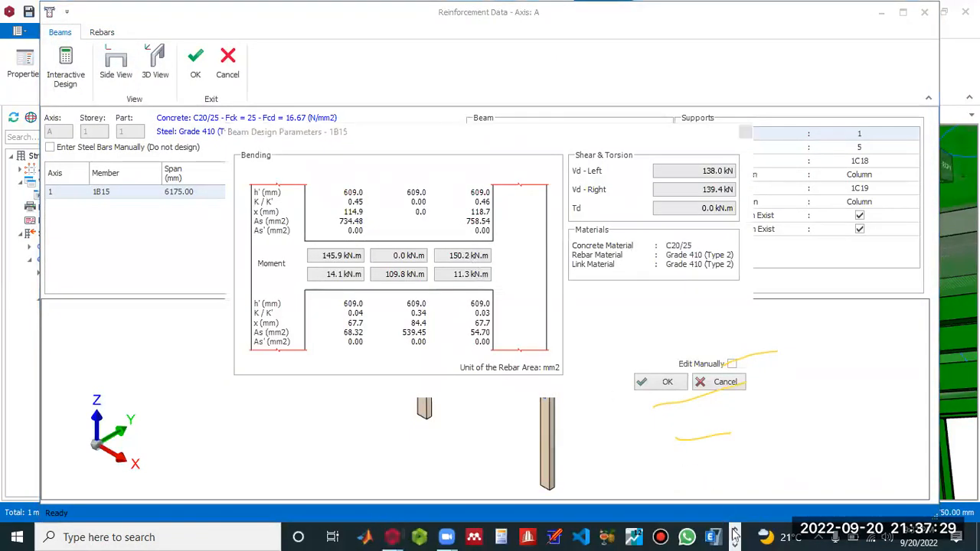
left_click(735, 543)
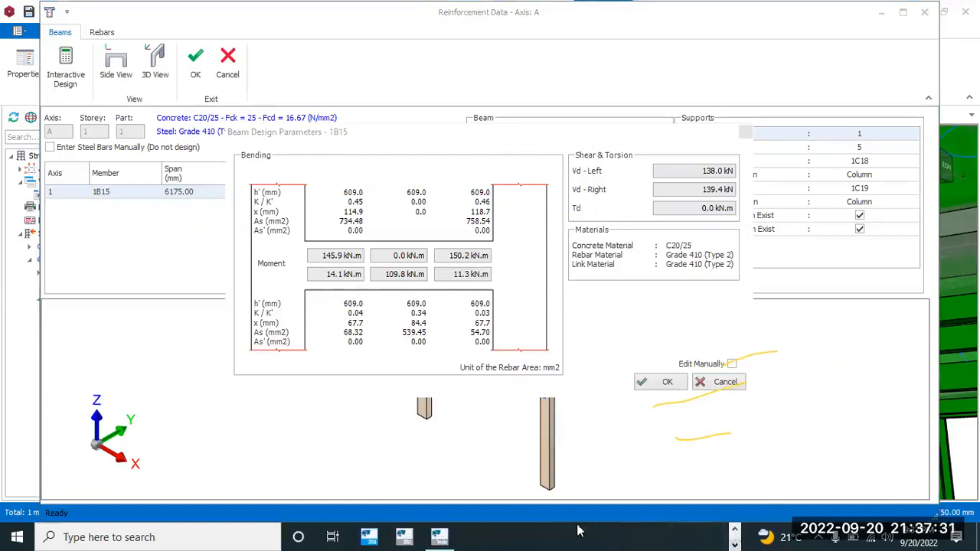
left_click(441, 534)
type("150.2")
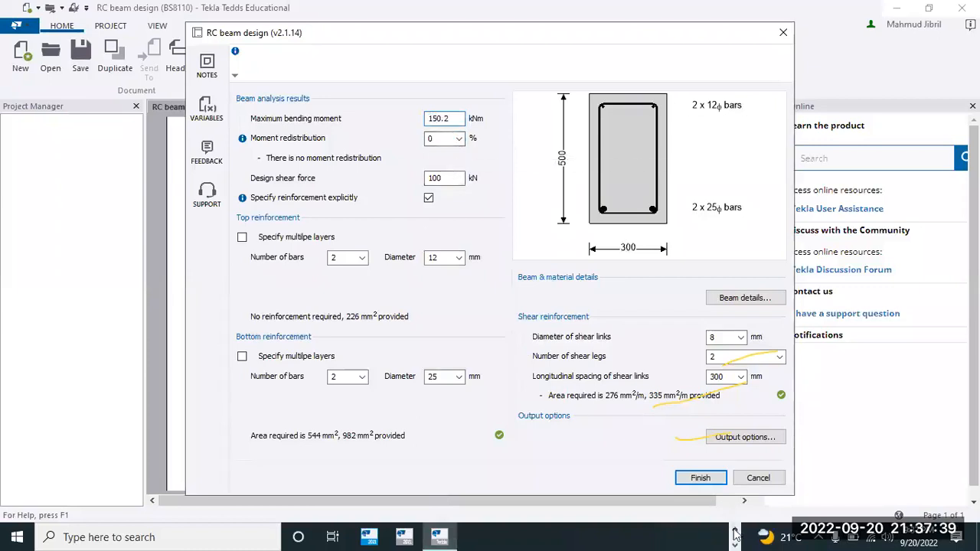
Return to the ProtaStructure reinforcement data and examine the section dimensions and support conditions of beam 1B15.
left_click(390, 536)
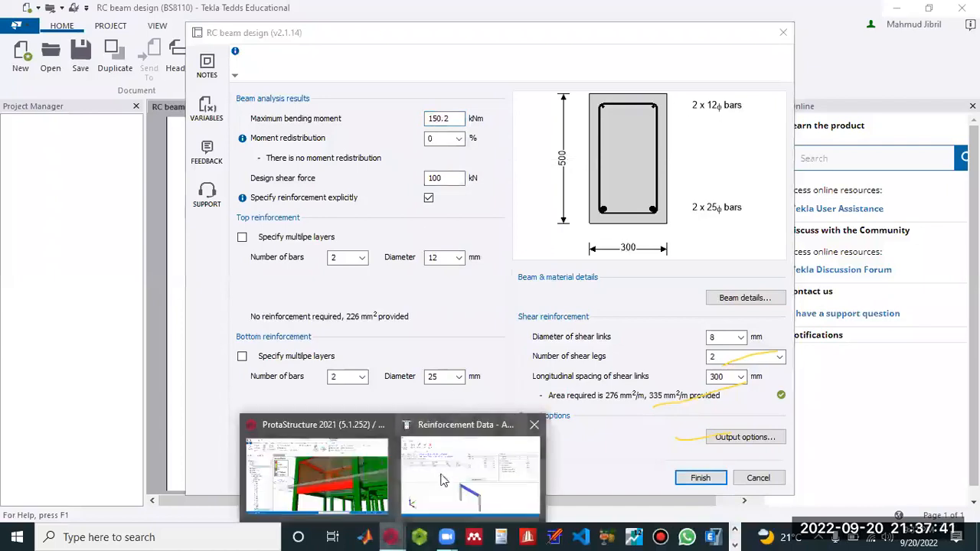
left_click(443, 480)
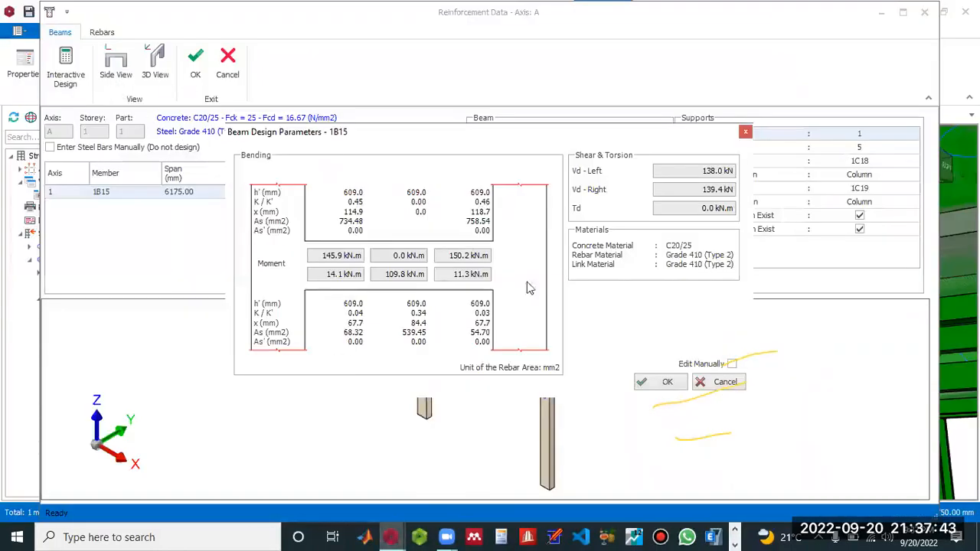
left_click(664, 383)
left_click(103, 34)
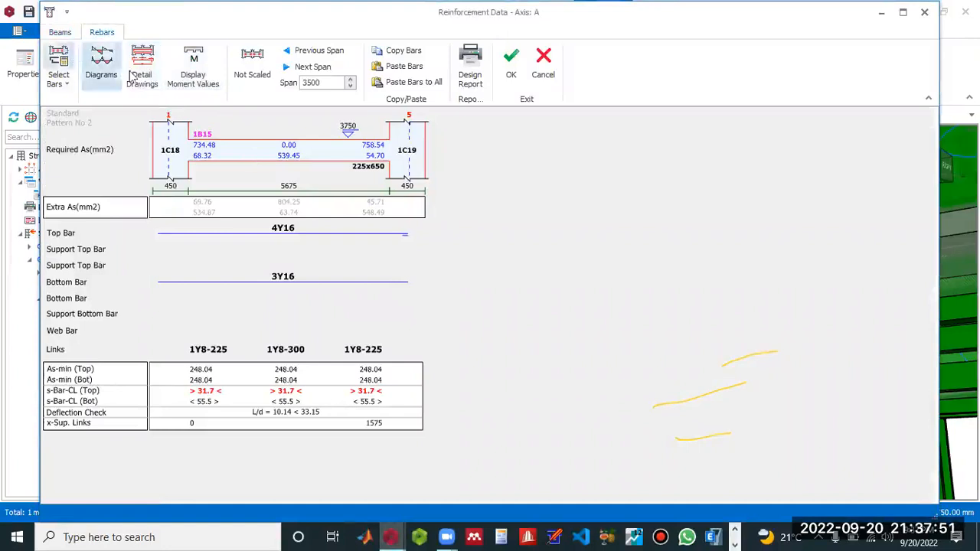
left_click(60, 32)
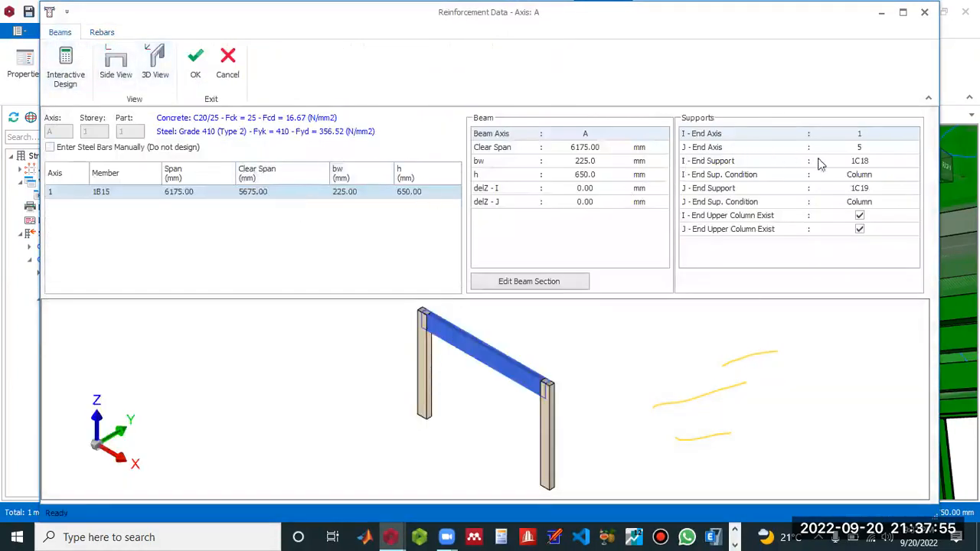
left_click(874, 204)
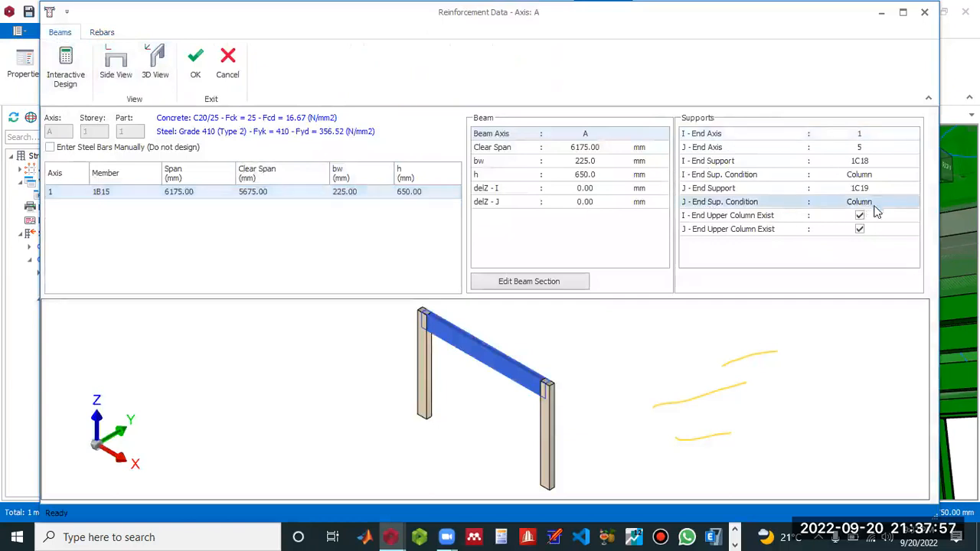
left_click(880, 218)
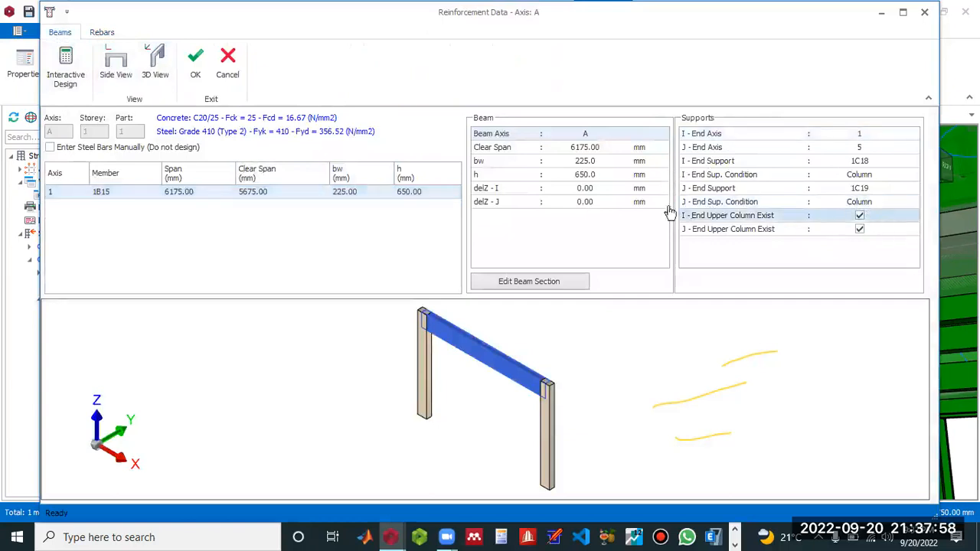
left_click(602, 175)
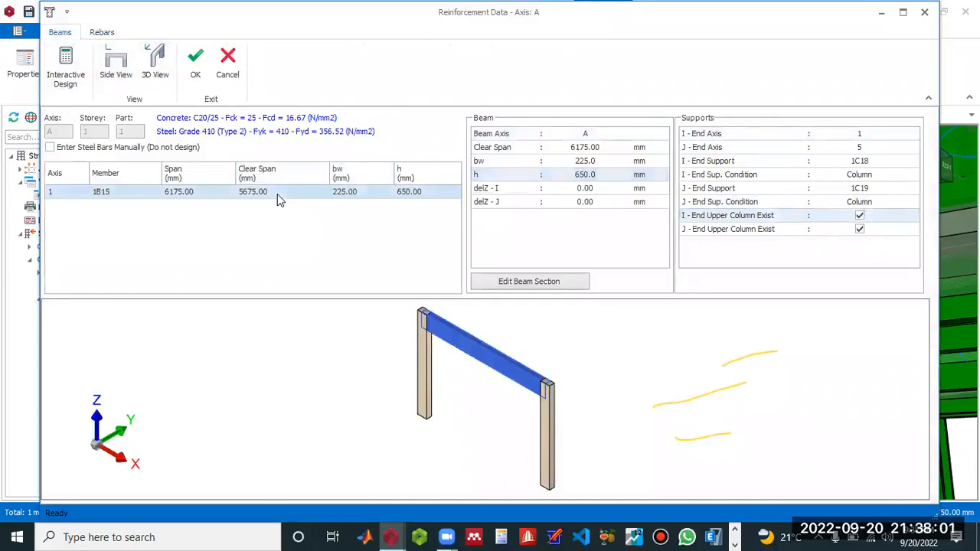
Look up the shear forces in the design parameters of beam 1B15, switch to Tedds and set the design shear force to 139.4 kN.
double_click(277, 194)
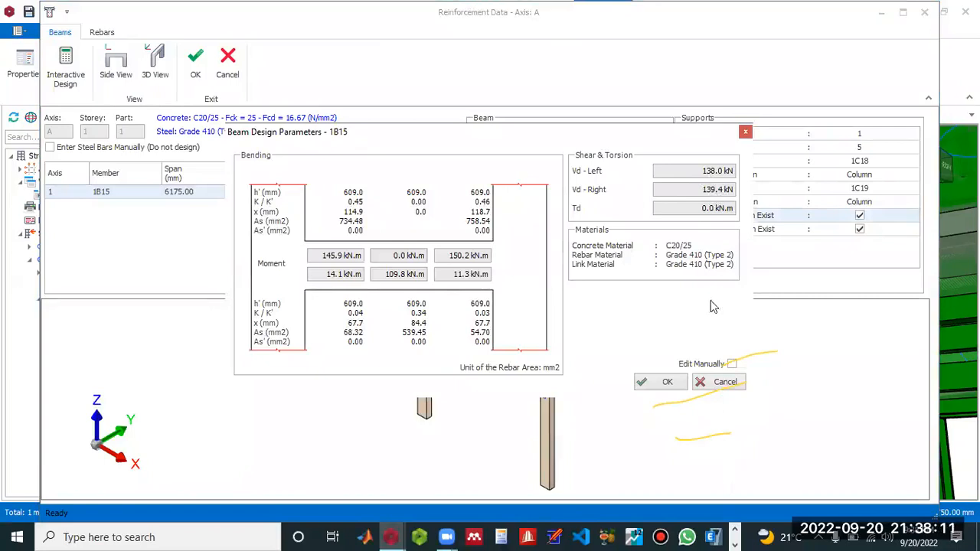
left_click(735, 543)
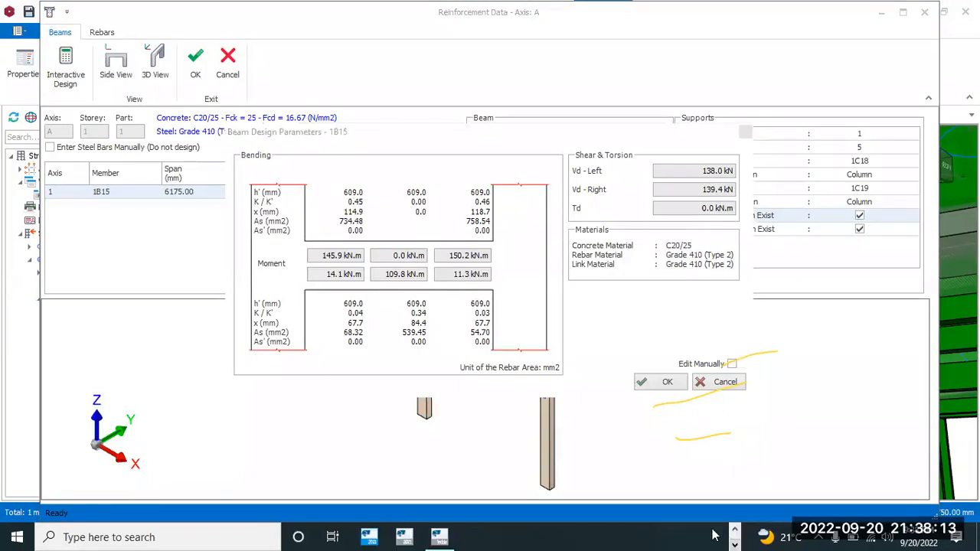
left_click(438, 536)
left_click_drag(450, 177, 386, 180)
type("139.4")
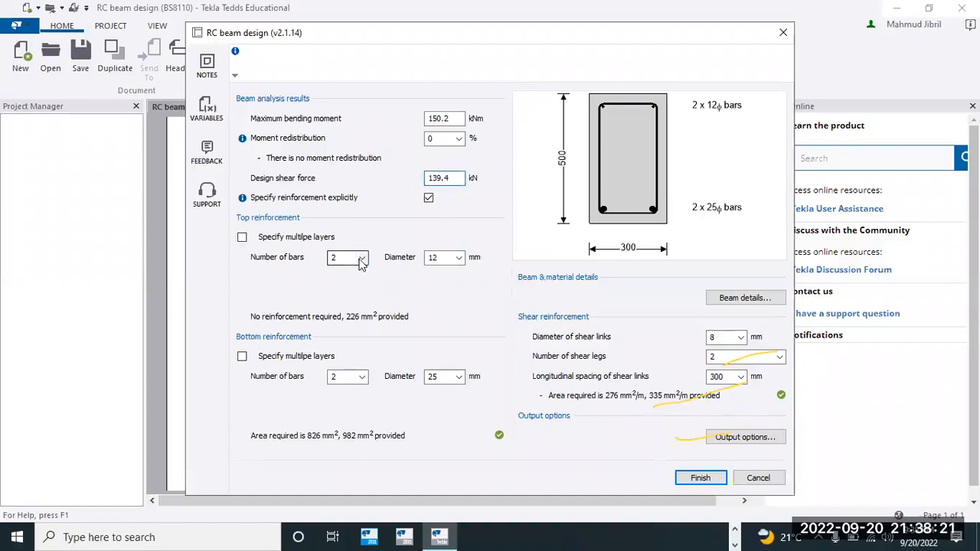
Set the top reinforcement bar diameter to 16 mm and the bottom reinforcement to four 16 mm bars.
left_click(456, 257)
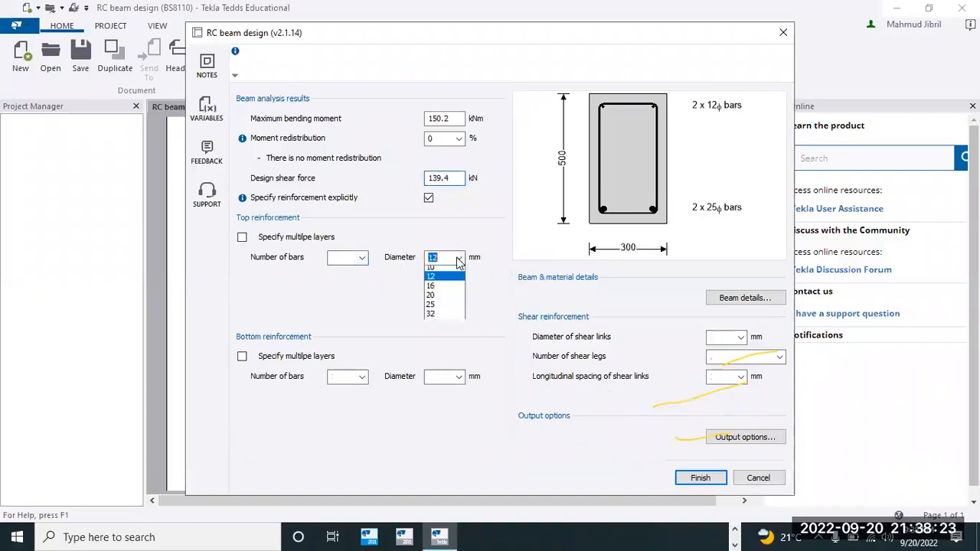
left_click(433, 319)
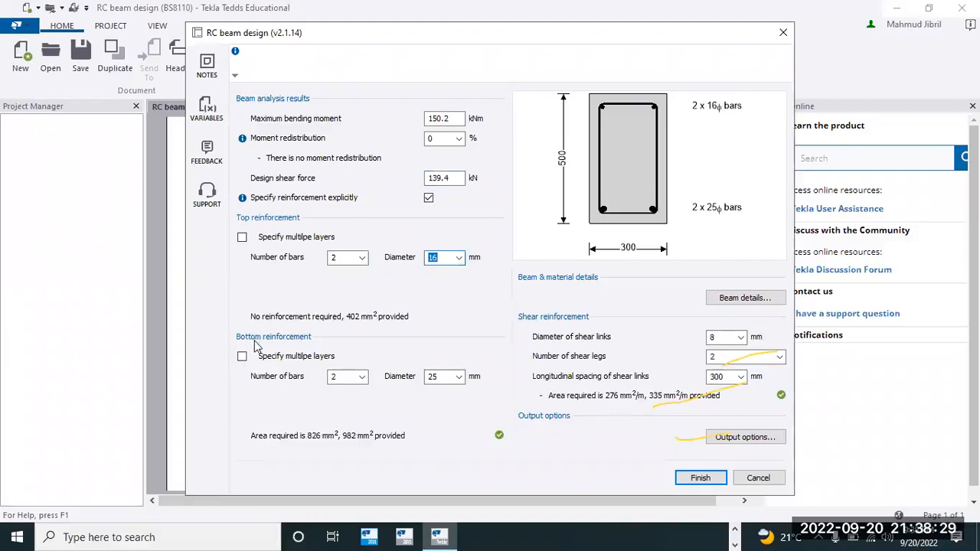
left_click(362, 376)
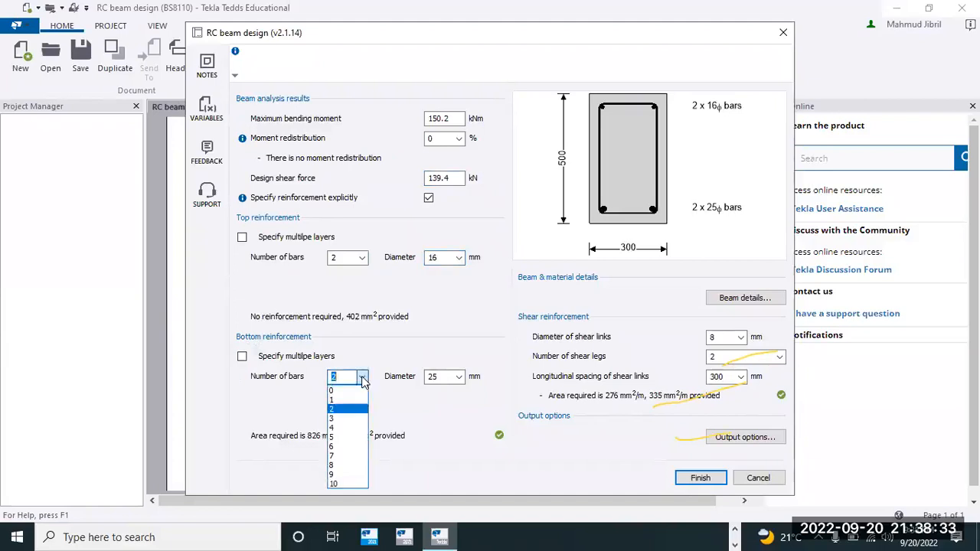
left_click(346, 427)
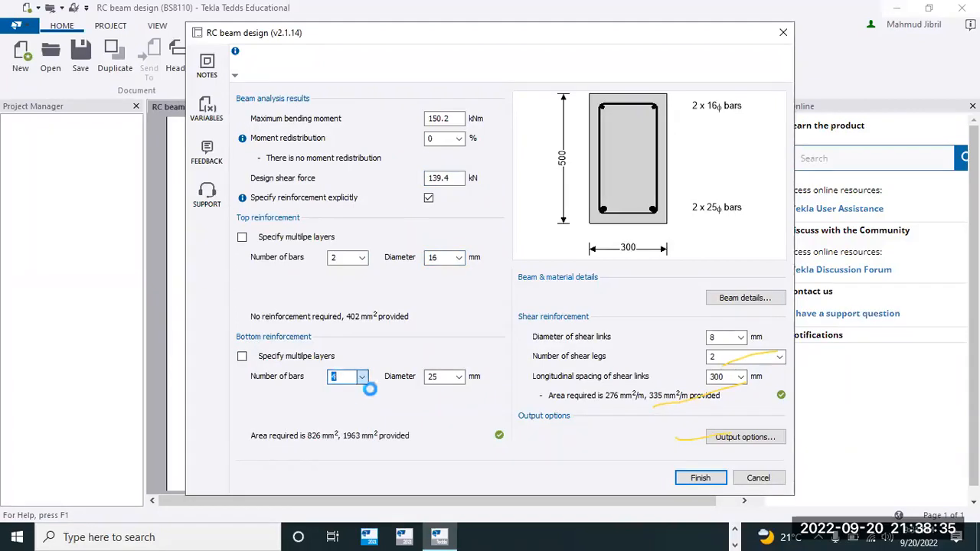
left_click(455, 381)
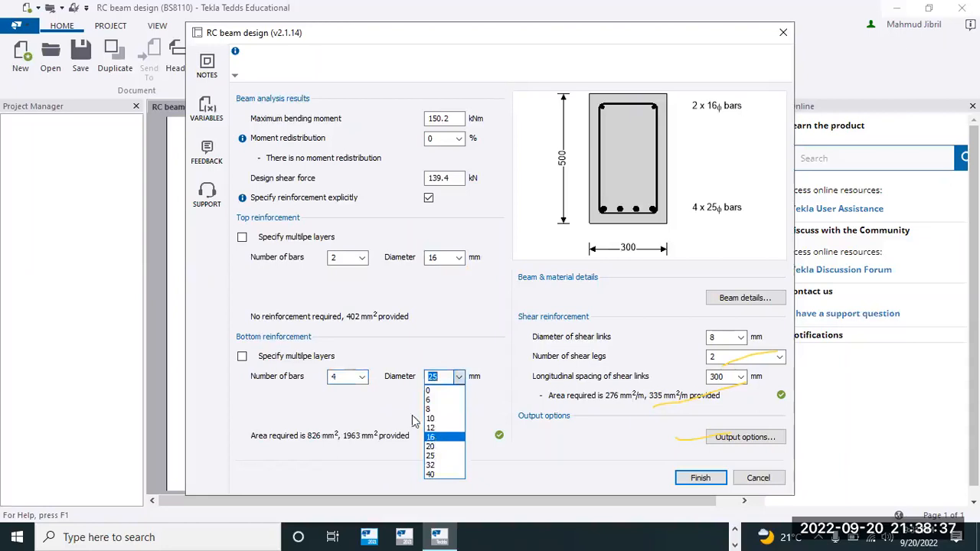
left_click(431, 437)
In the beam details, mark the beam as exposed to fire on three sides only and set the section to 225 mm wide and 650 mm deep.
left_click(736, 299)
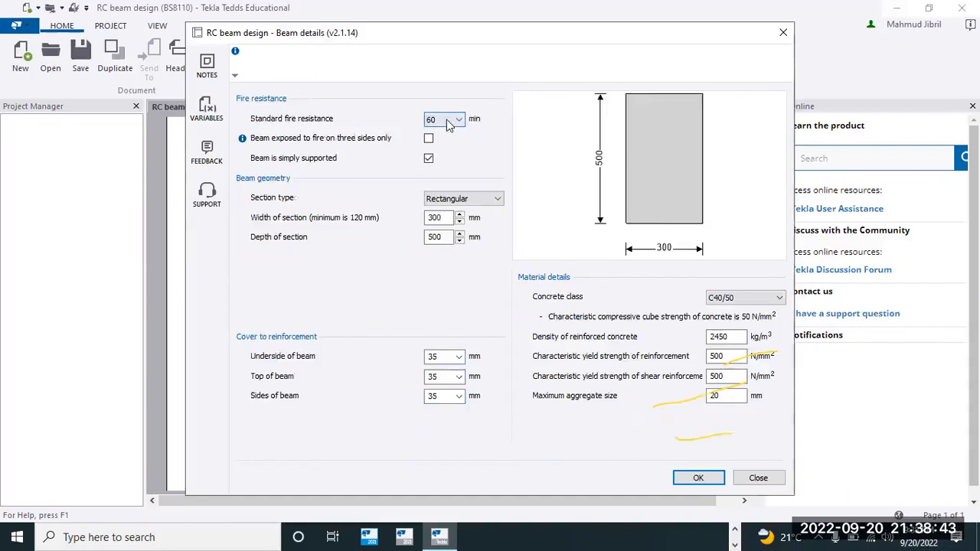
left_click(430, 139)
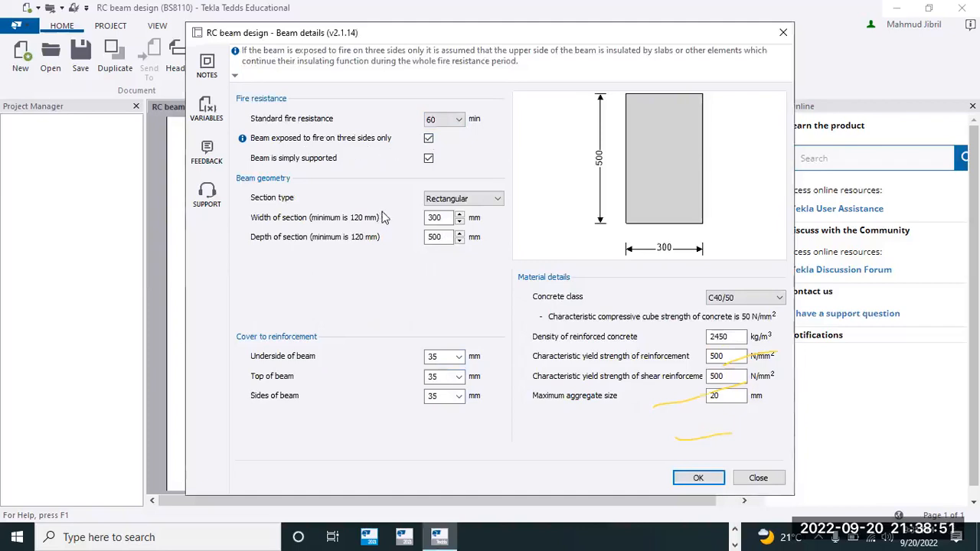
left_click_drag(443, 218, 381, 217)
type("225")
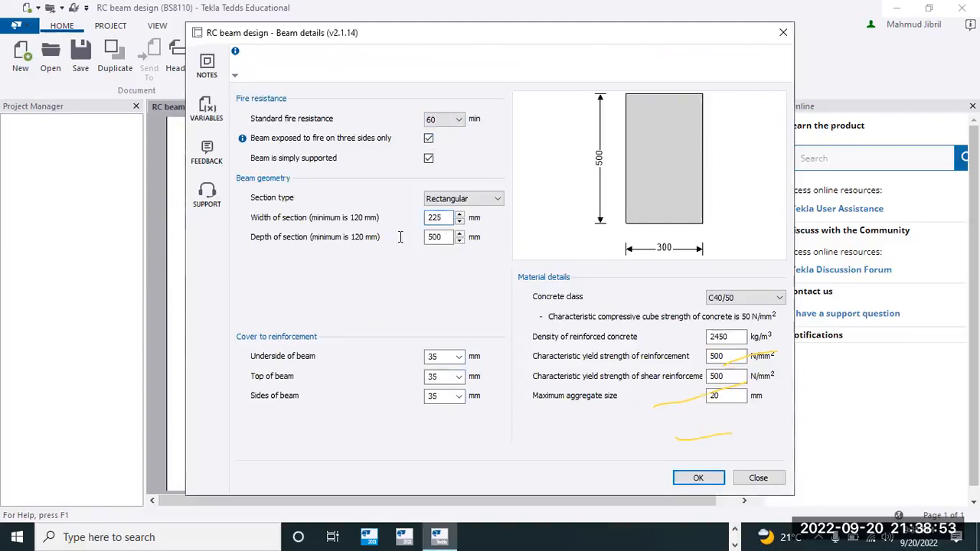
key("Tab")
key("BackSpace")
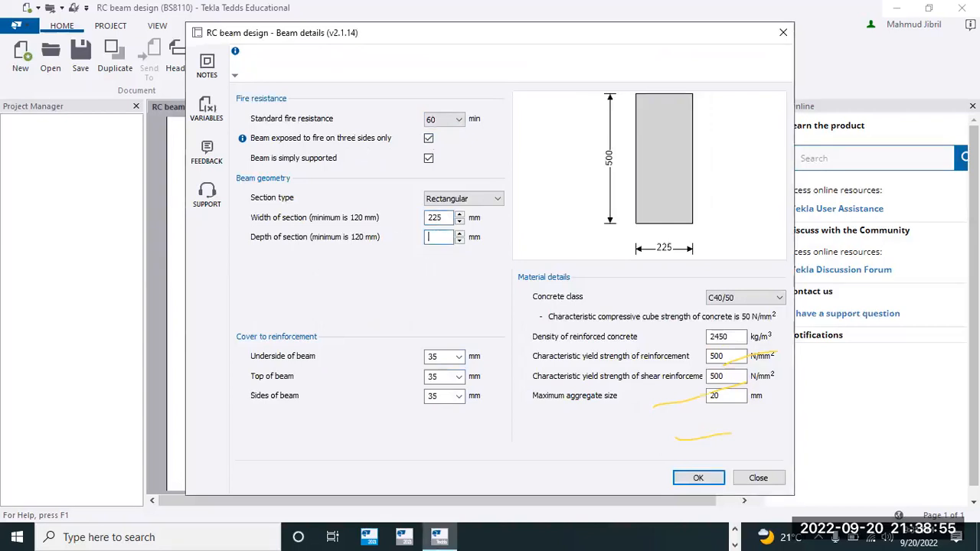
type("650")
Set the cover to reinforcement to 25 mm for the underside, top and sides of the beam.
left_click(459, 357)
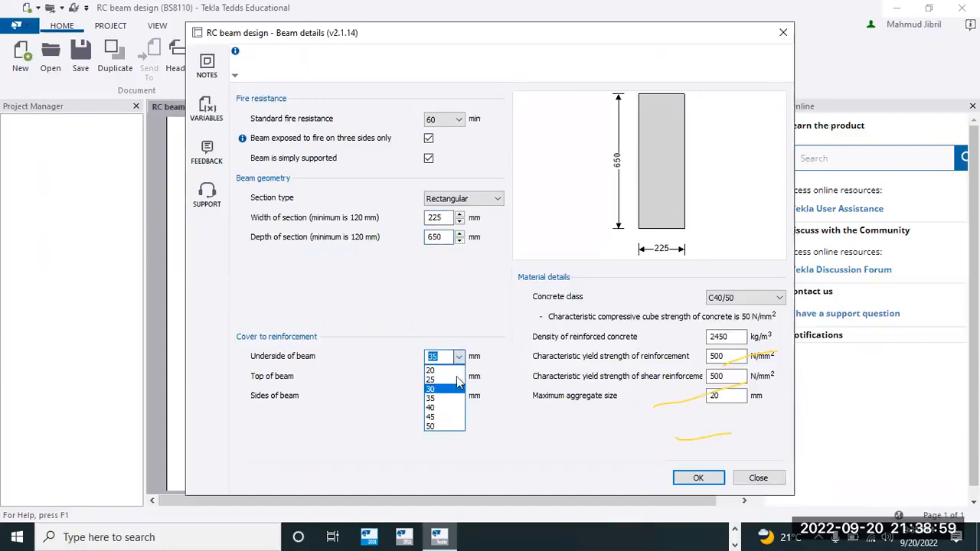
left_click(444, 380)
left_click(458, 375)
left_click(444, 400)
left_click(458, 396)
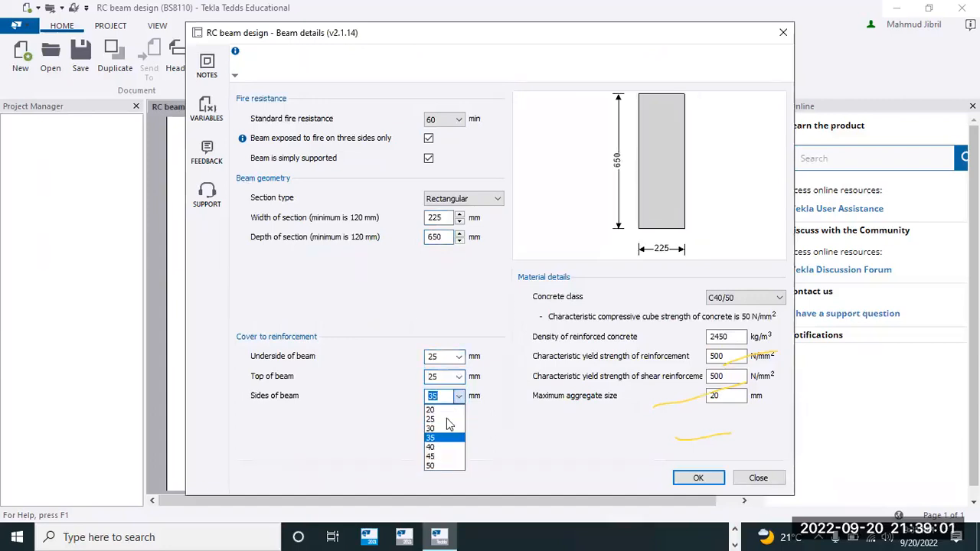
left_click(446, 418)
Choose concrete class C20/25, set the yield strengths of the main and shear reinforcement to 410 N/mm², and accept the beam details.
left_click(765, 297)
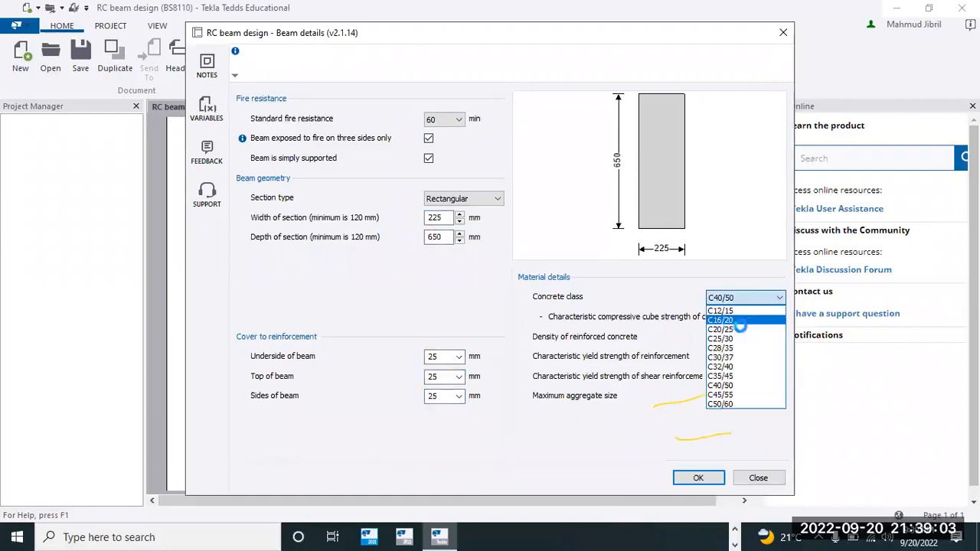
left_click(731, 330)
left_click_drag(729, 356, 703, 361)
type("410")
key("Tab")
type("410")
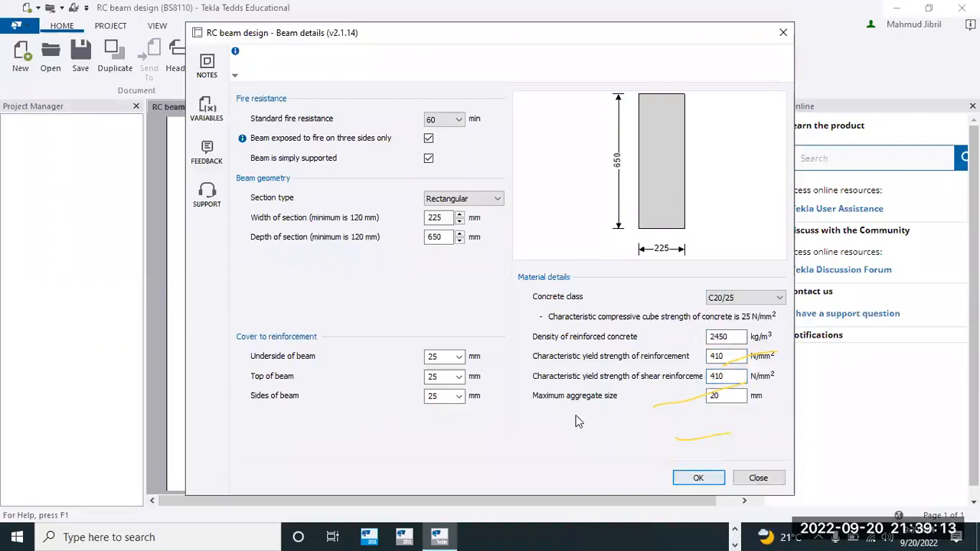
left_click(698, 478)
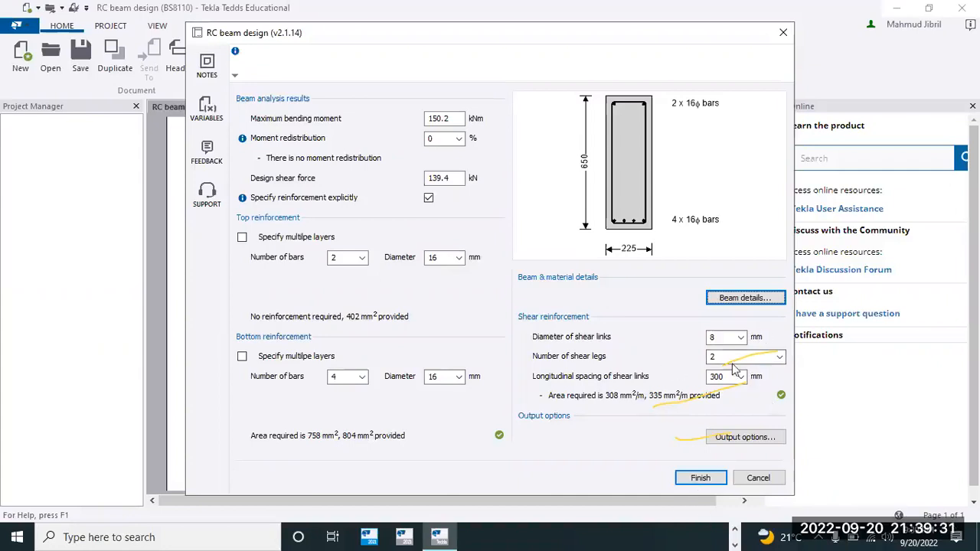
Switch to ProtaStructure, close the design parameters of beam 1B15 and examine its bars and link spacing in the rebar layout.
left_click(737, 530)
left_click(735, 536)
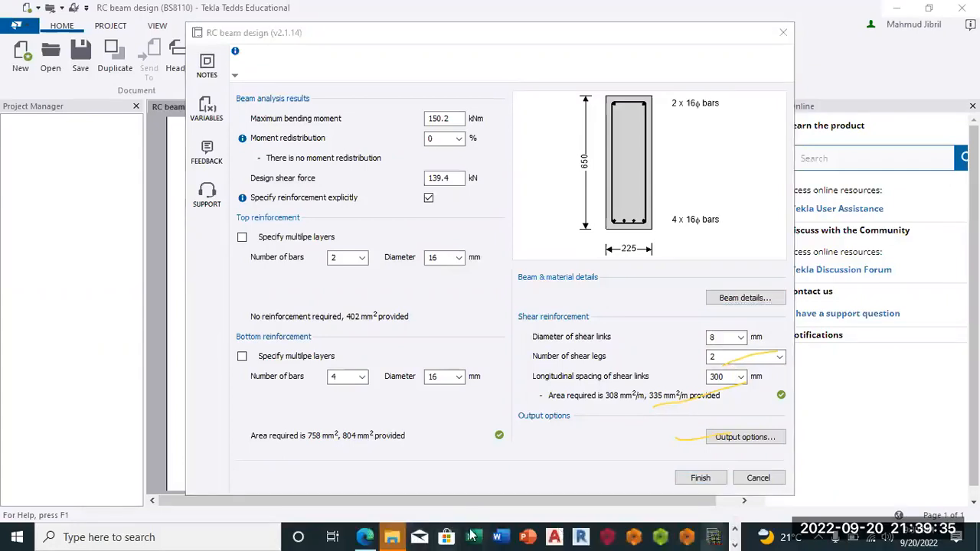
mouse_move(392, 536)
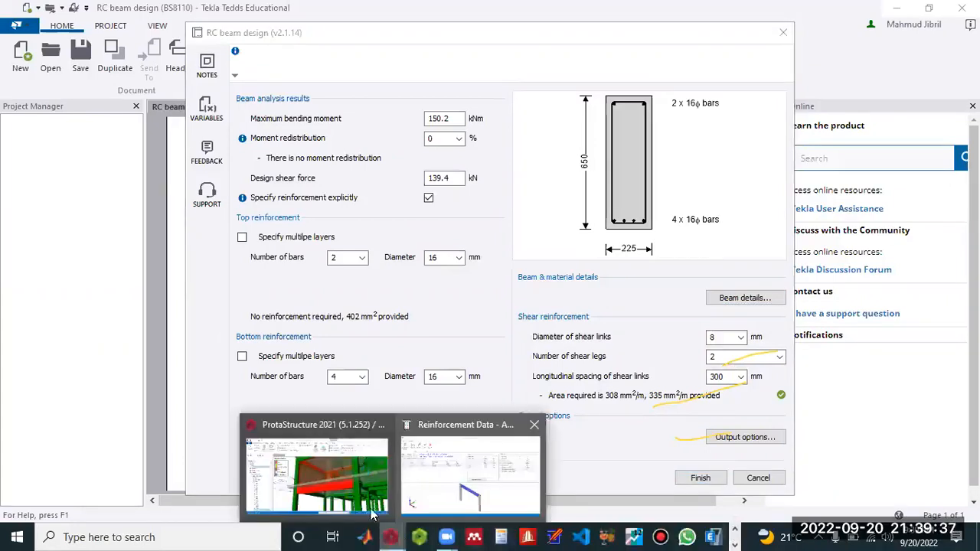
left_click(417, 469)
left_click(656, 382)
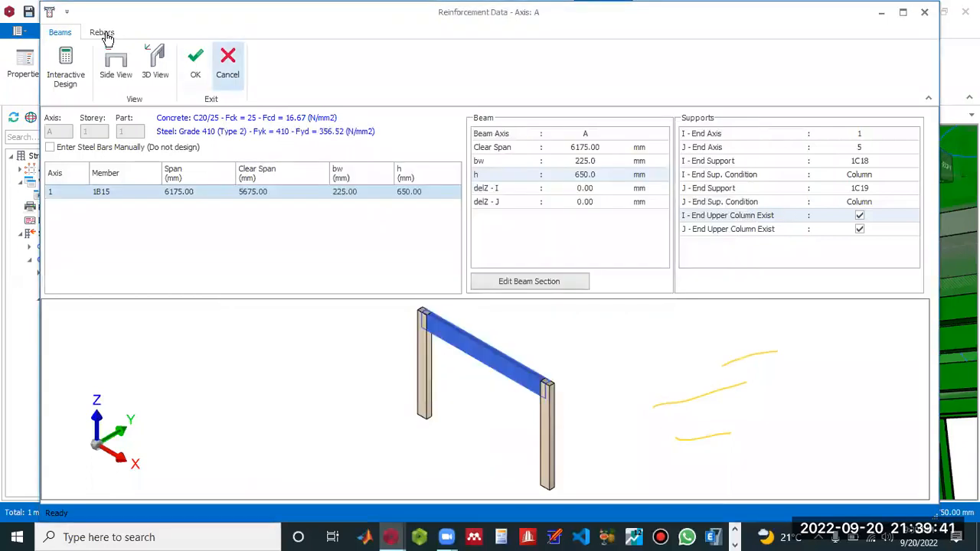
left_click(103, 33)
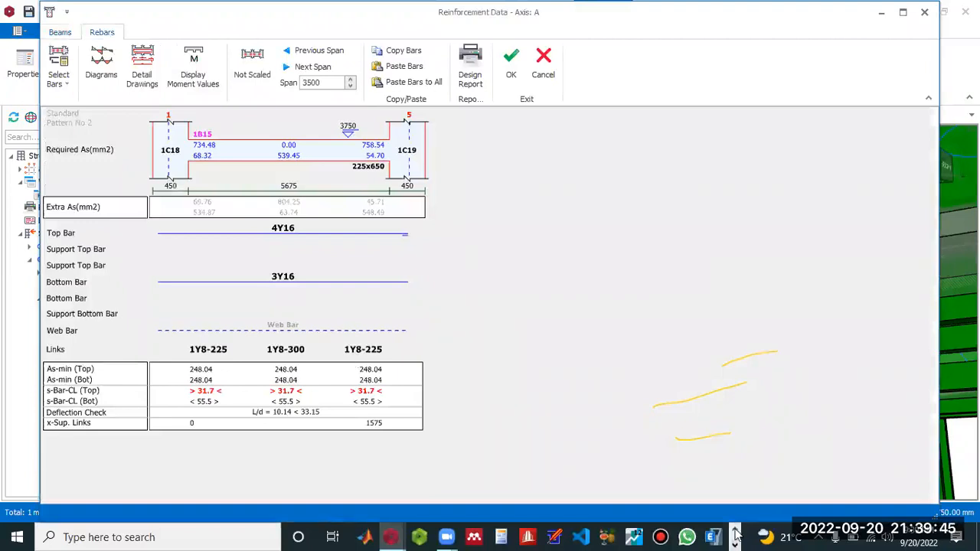
Switch back to the Tedds RC beam design and set the longitudinal spacing of the shear links to 225 mm.
left_click(735, 539)
left_click(454, 527)
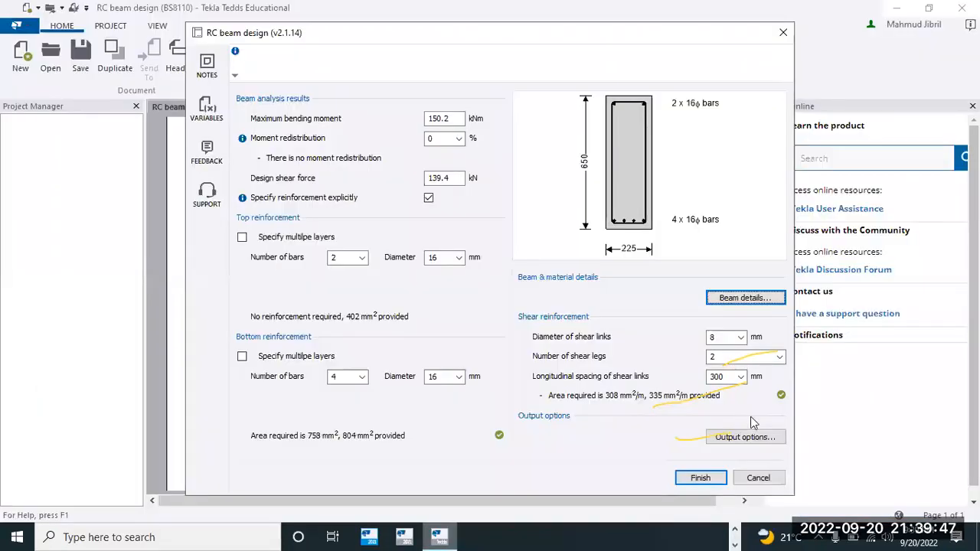
left_click(741, 377)
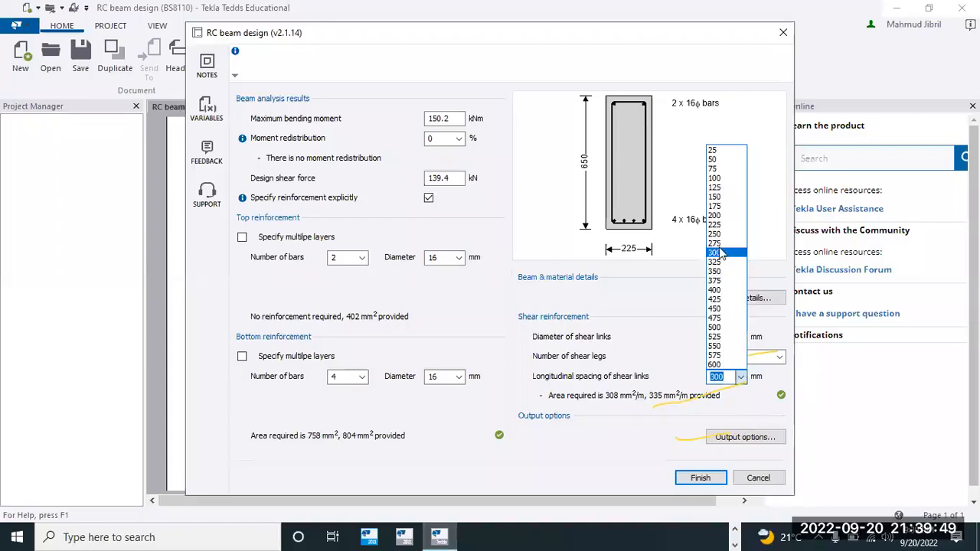
left_click(714, 224)
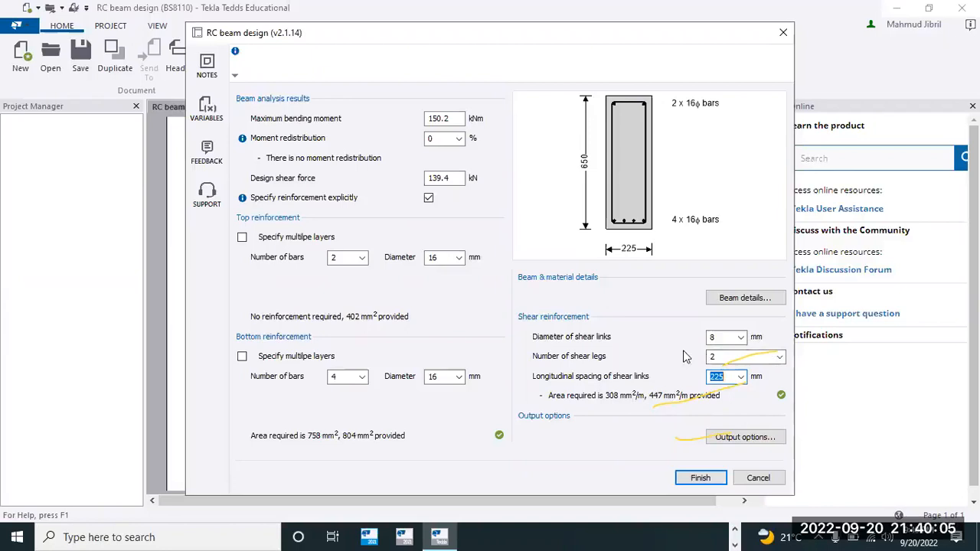
Try three bars in the bottom reinforcement, then set the number of bars back to four.
double_click(438, 119)
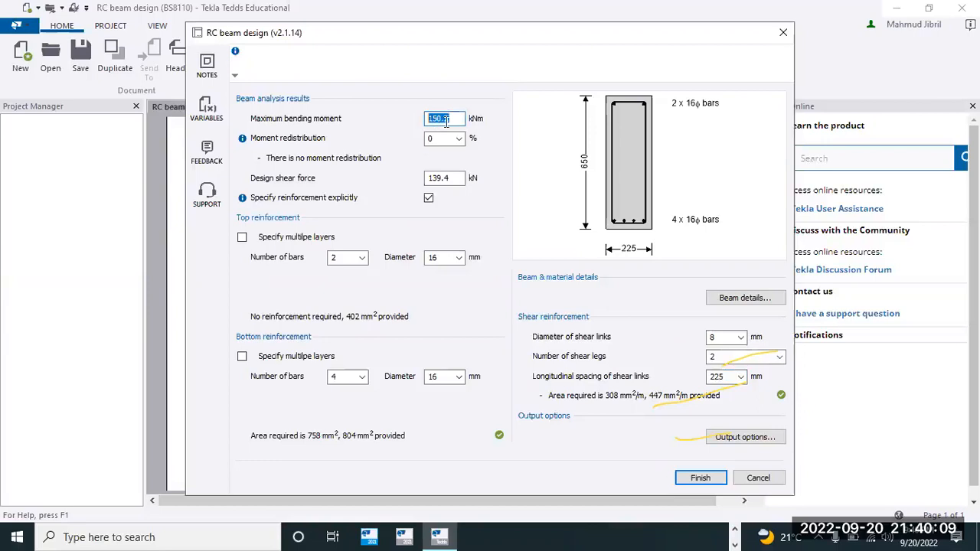
left_click(361, 377)
left_click(364, 418)
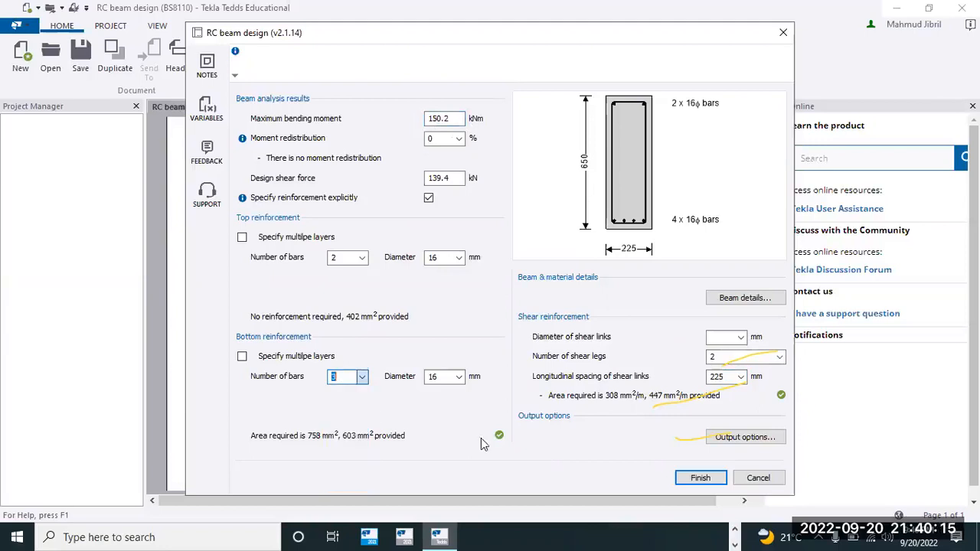
left_click(362, 379)
left_click(338, 428)
Switch to ProtaStructure, review the rebar layout of beam 1B15 and reopen its design parameters to examine the required steel areas.
left_click(734, 529)
left_click(391, 534)
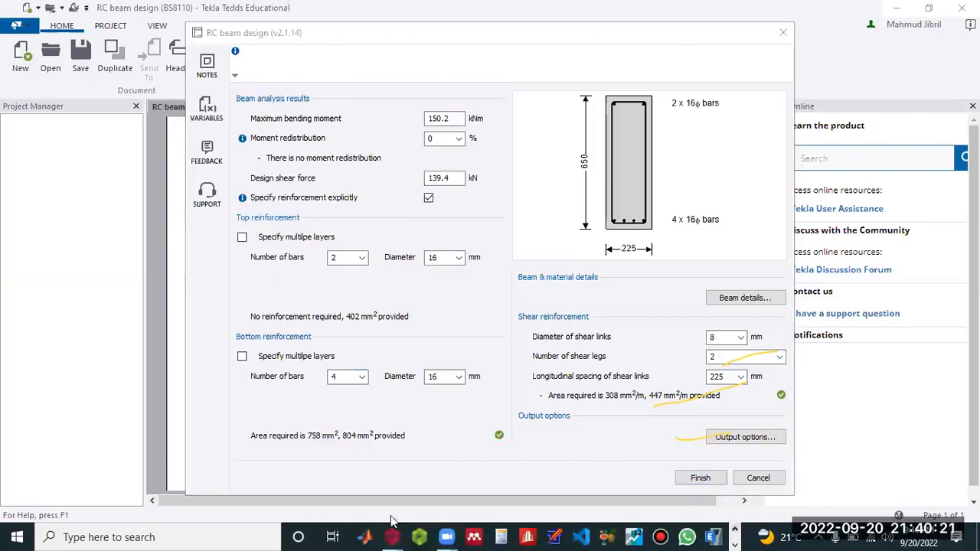
left_click(450, 474)
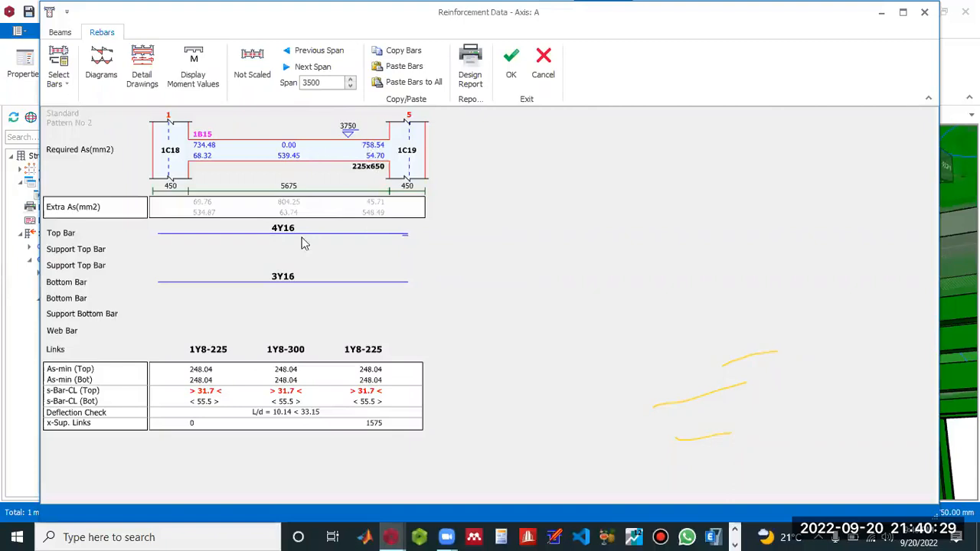
left_click(64, 32)
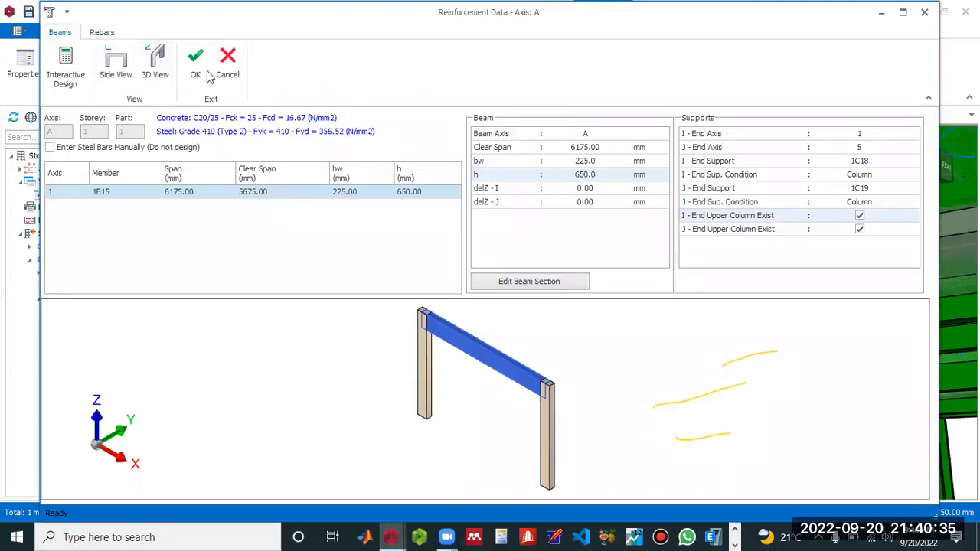
double_click(285, 194)
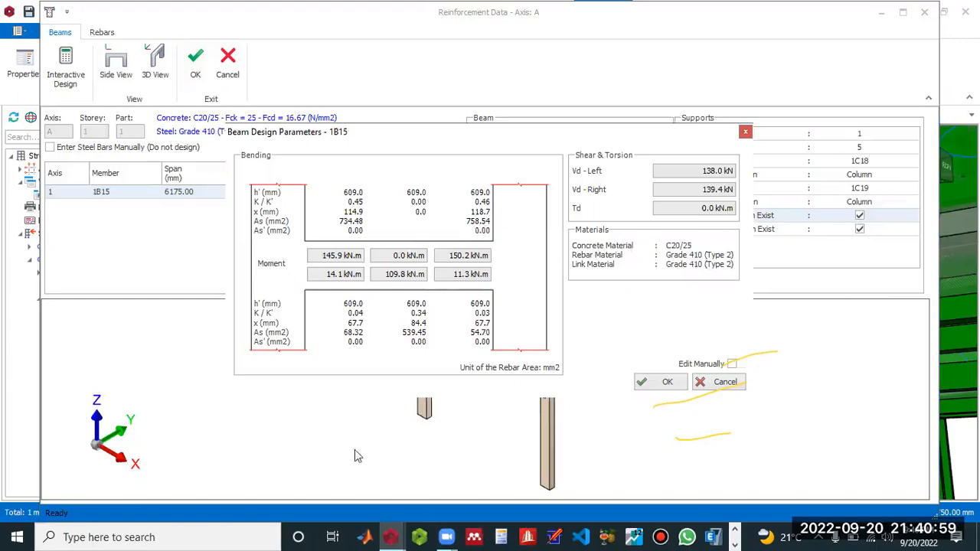
Compare the required reinforcement area in Tedds with the ProtaStructure design parameters of beam 1B15, ending in Tedds.
key("alt+Tab")
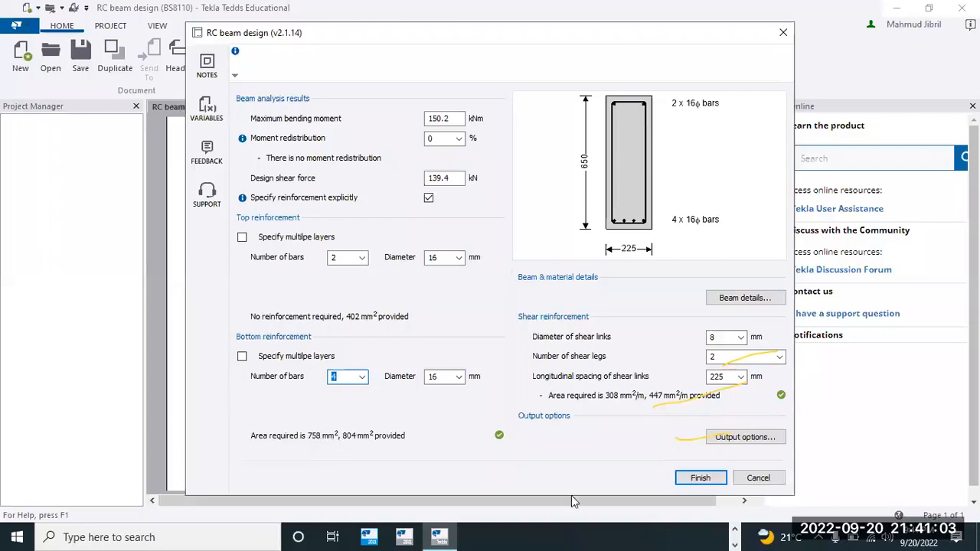
left_click(735, 530)
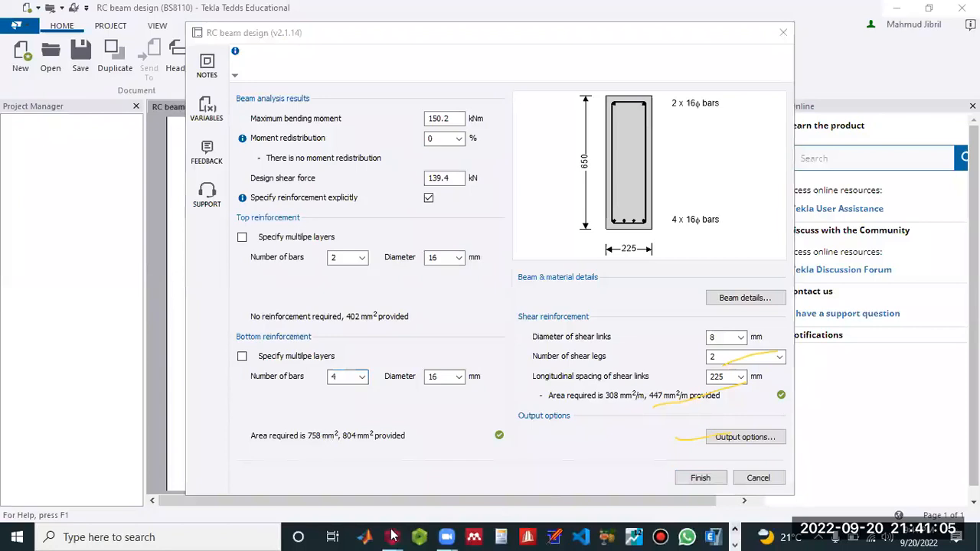
mouse_move(392, 535)
left_click(433, 479)
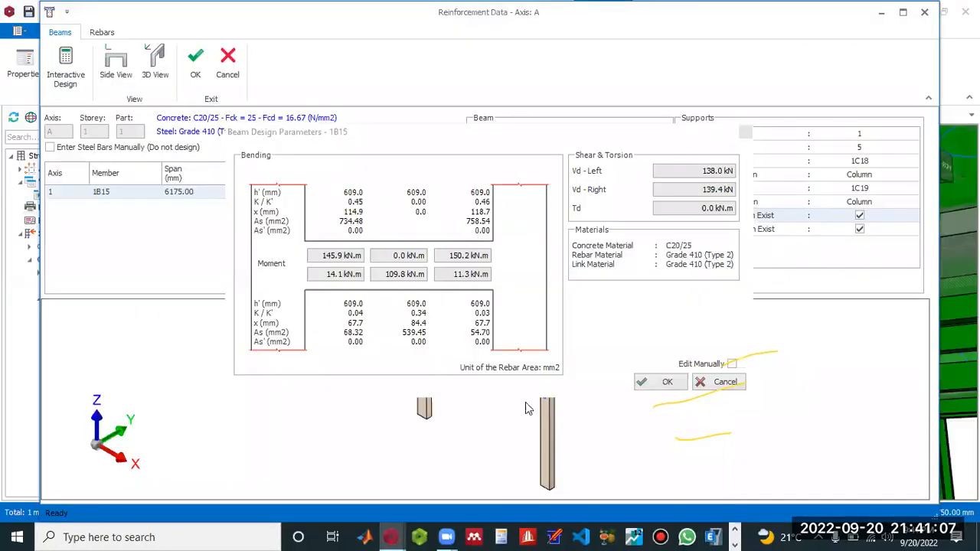
left_click(735, 539)
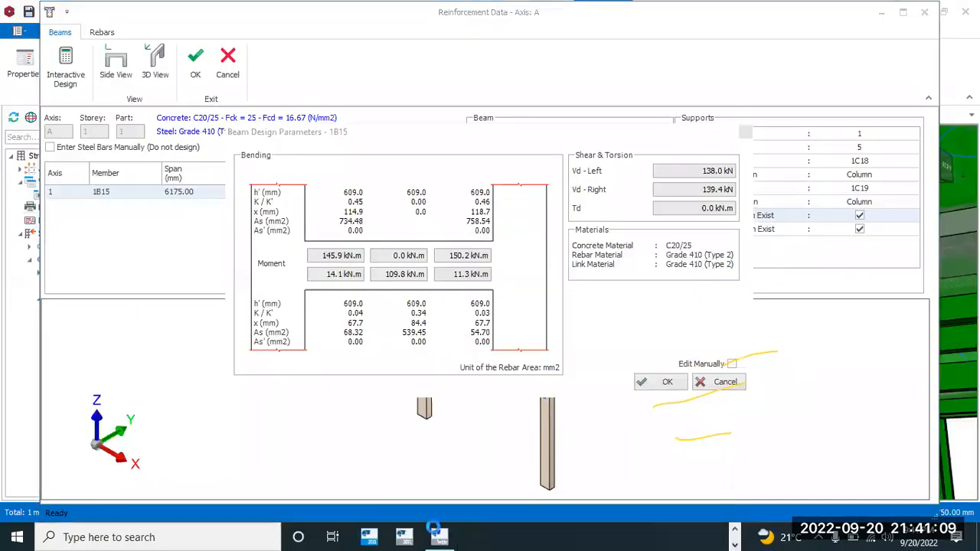
left_click(436, 536)
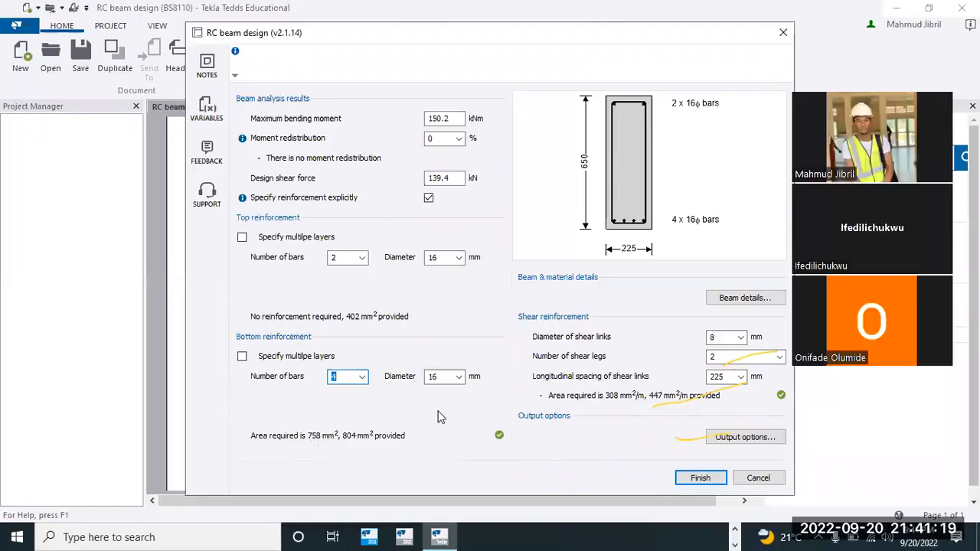
Finish the RC beam design to generate the BS8110 calculation and review its output.
left_click(702, 477)
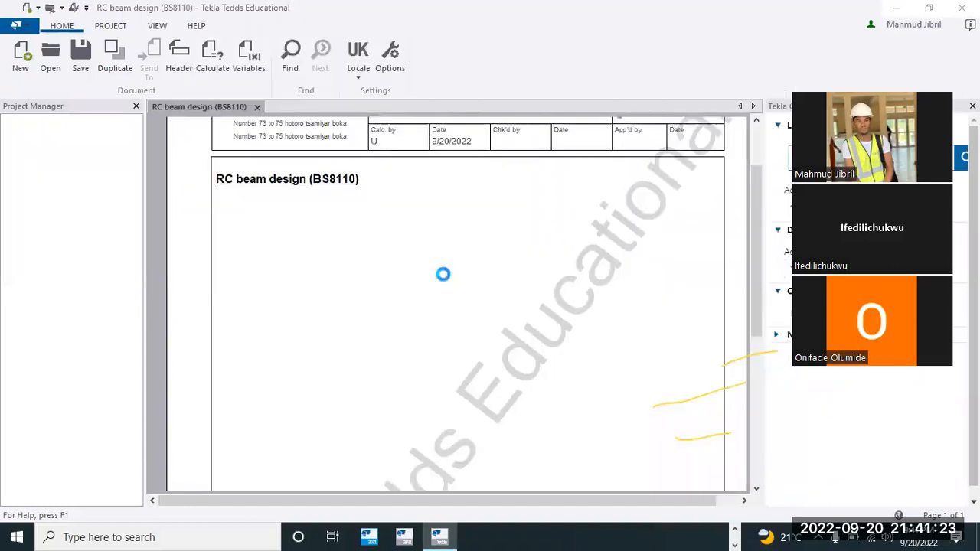
scroll(440, 295, "down", 10)
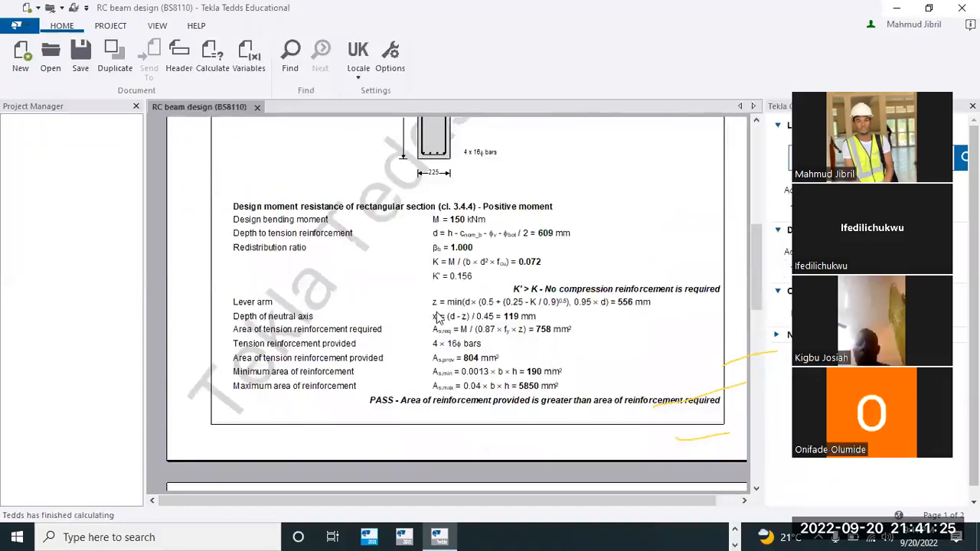
scroll(434, 311, "down", 10)
scroll(433, 310, "up", 15)
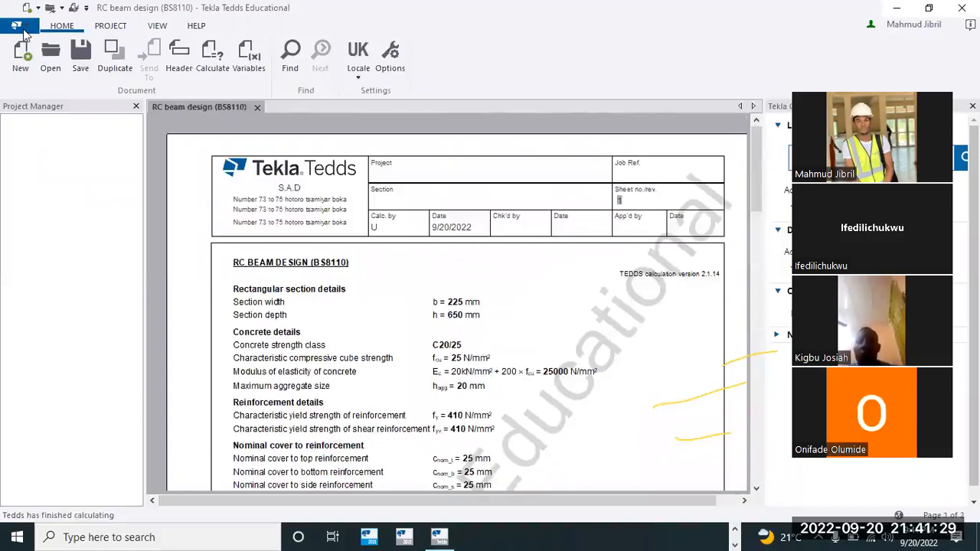
Print all pages of the beam calculation with Microsoft Print to PDF, saving the file as beam003 on the Desktop.
left_click(22, 29)
mouse_move(81, 274)
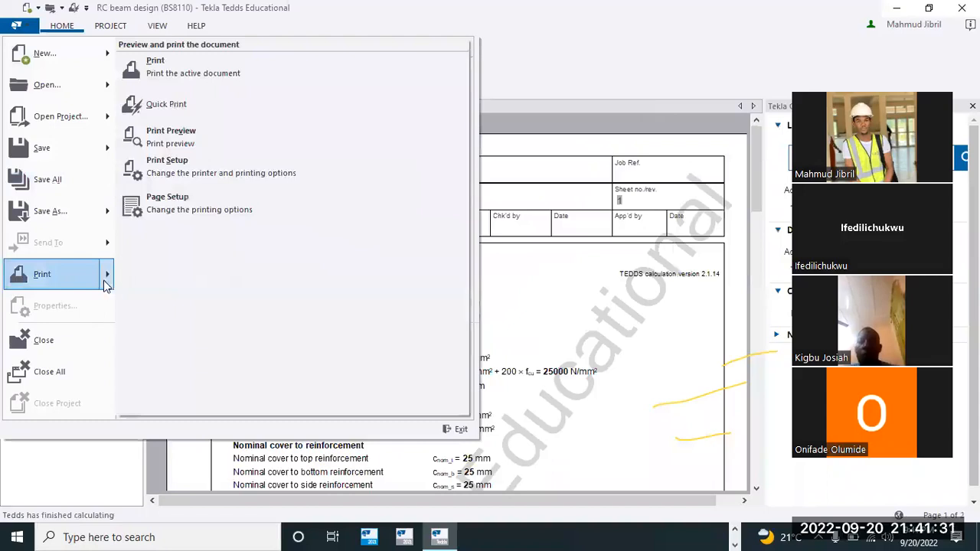
left_click(193, 73)
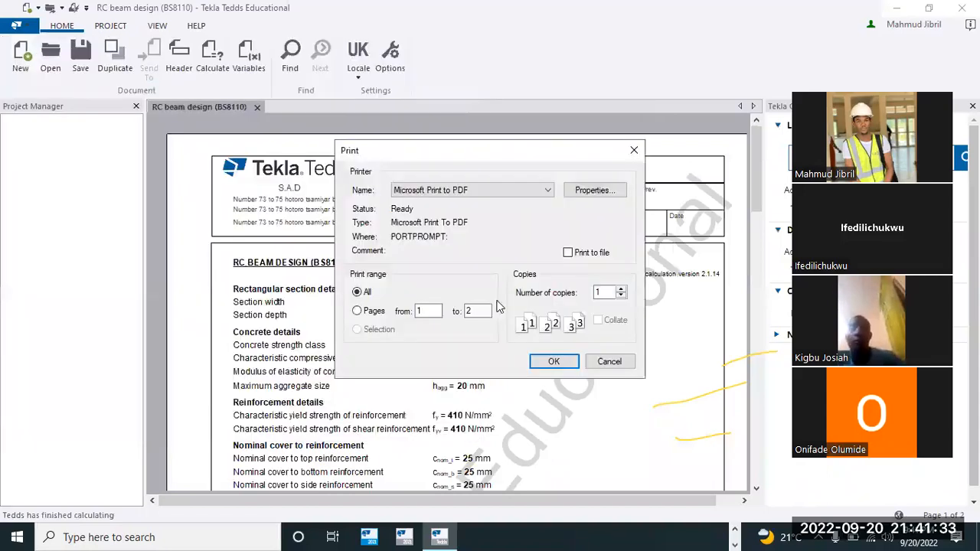
left_click(557, 360)
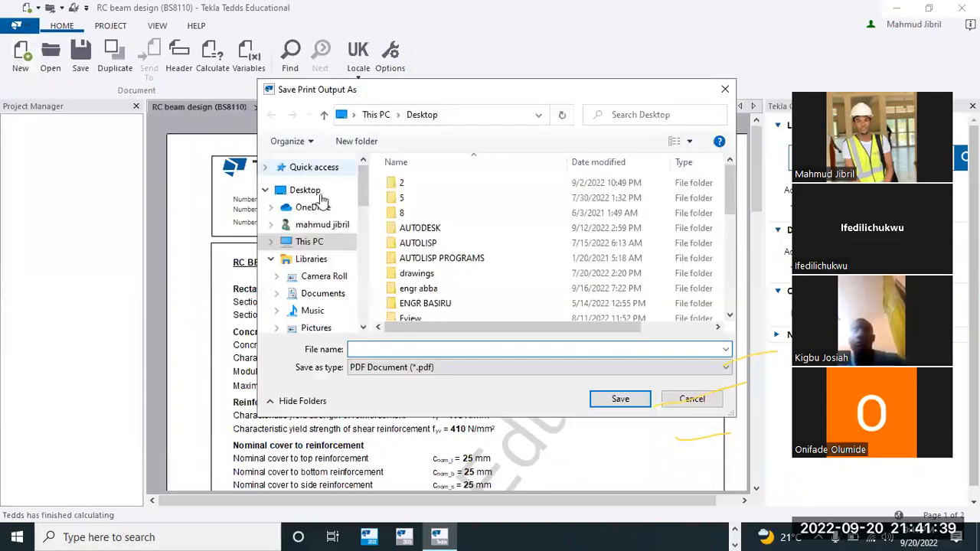
double_click(304, 189)
left_click(389, 348)
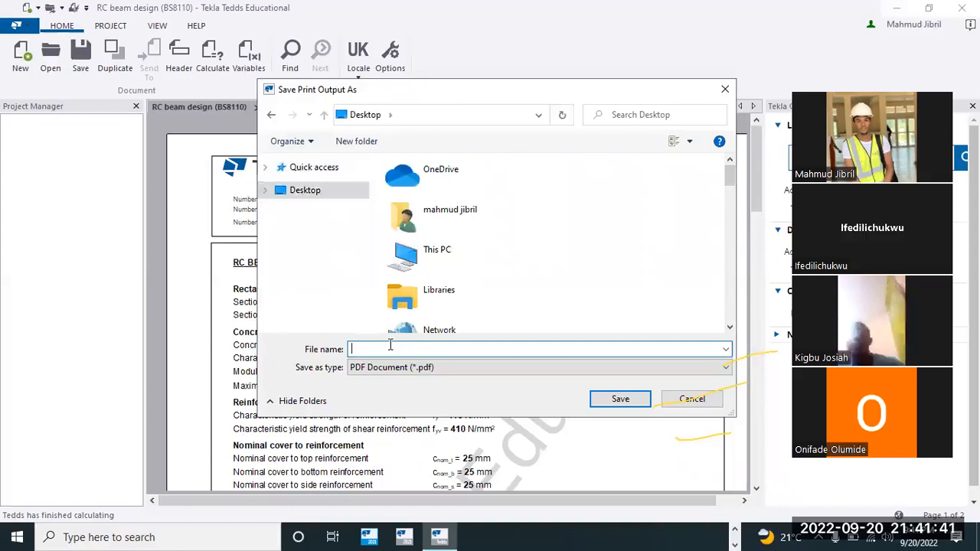
type("beam")
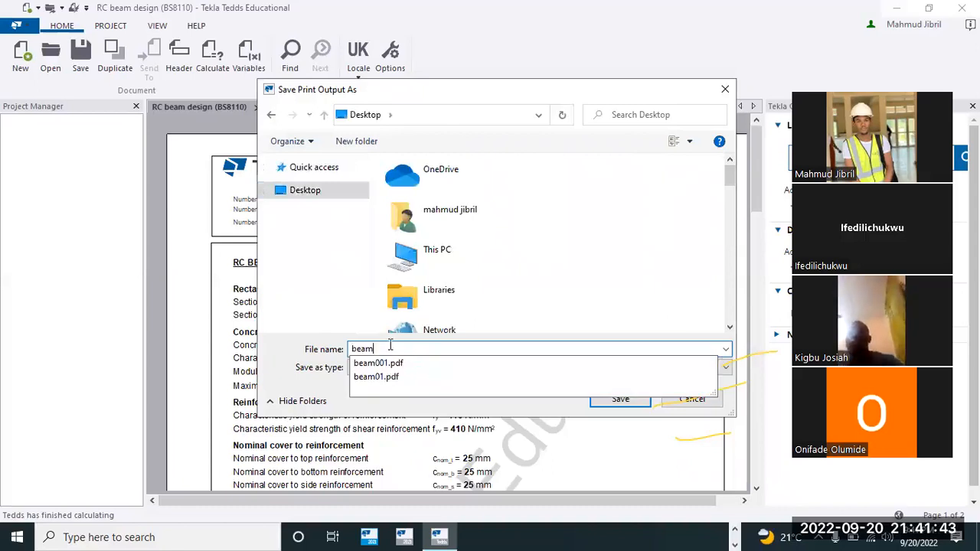
type("003")
left_click(630, 399)
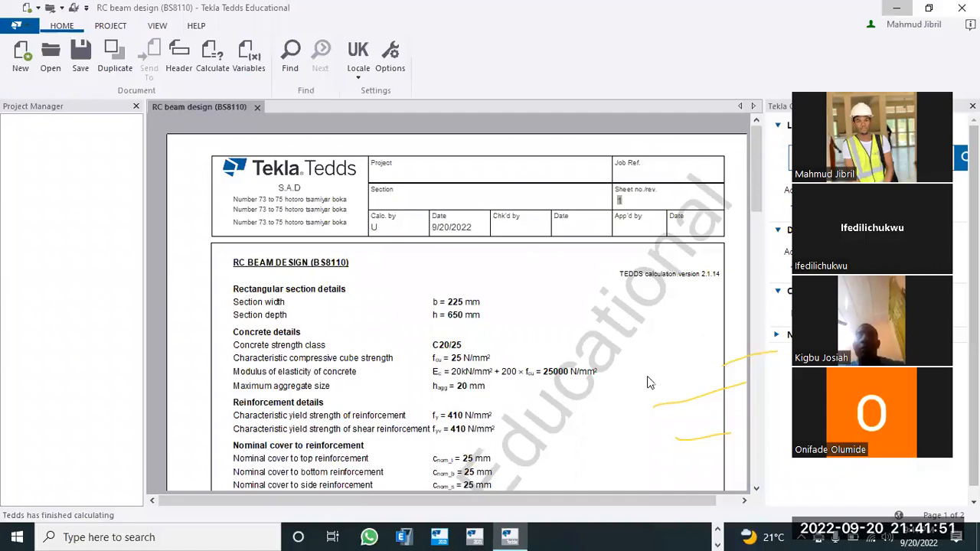
Minimize Tedds and close the reinforcement data window of beam 1B15 in ProtaStructure to return to the 3D model.
left_click(899, 8)
left_click(924, 14)
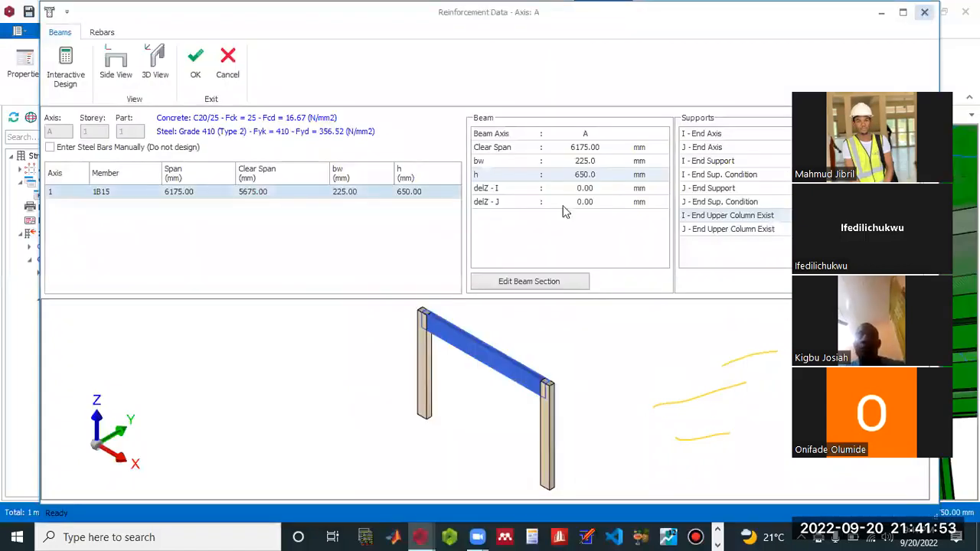
scroll(316, 362, "down", 5)
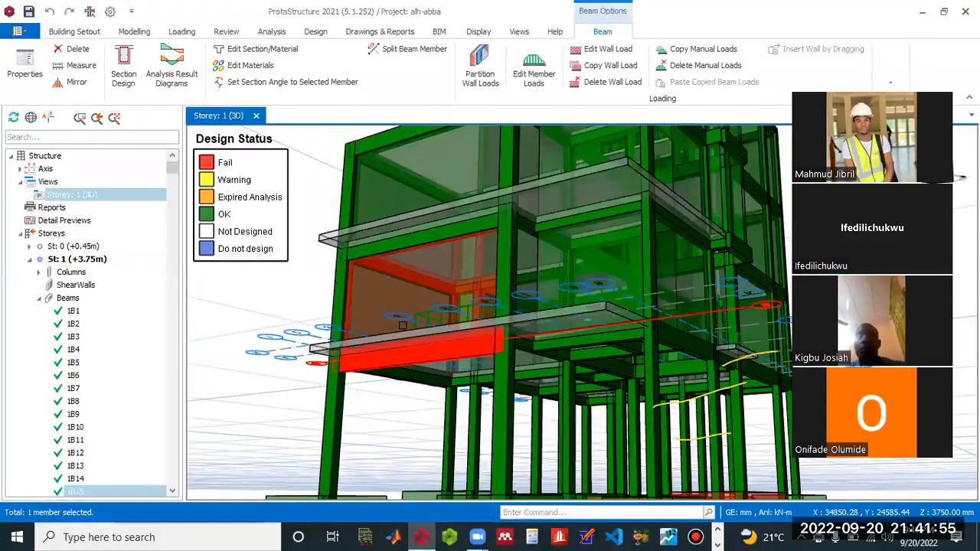
scroll(516, 296, "down", 8)
left_click_drag(517, 296, 533, 381)
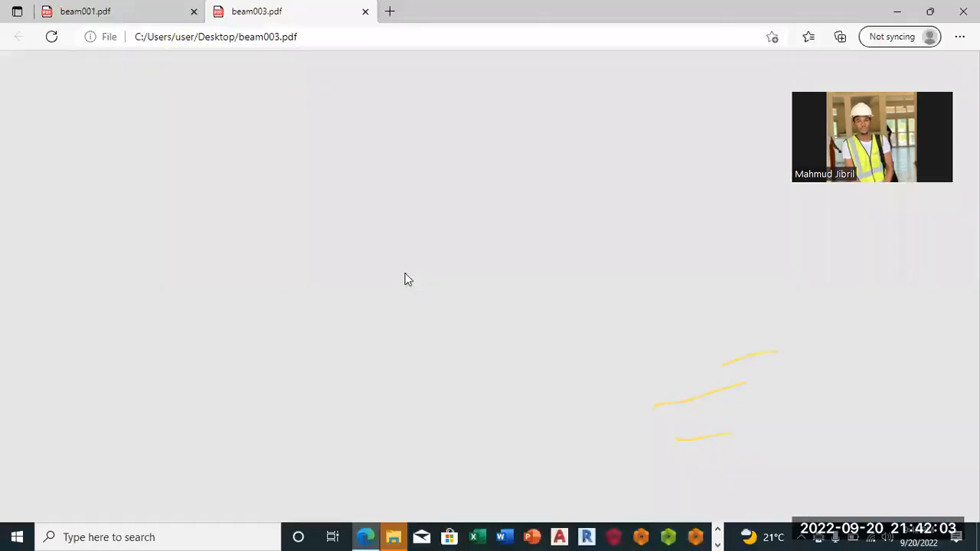
Review beam003.pdf in the browser, covering the shear design, the moment resistance and the section and material details.
scroll(399, 261, "down", 10)
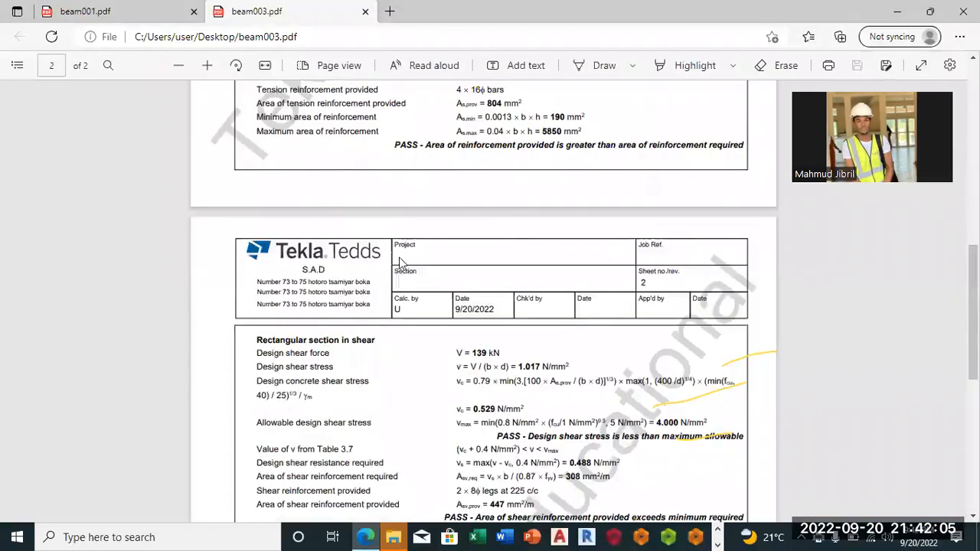
scroll(398, 262, "down", 4)
scroll(413, 245, "up", 6)
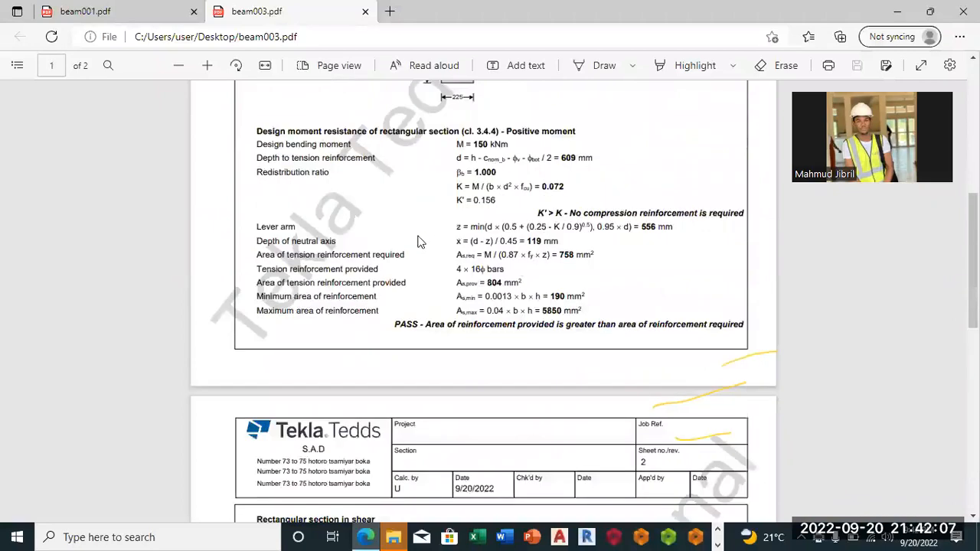
scroll(421, 234, "up", 5)
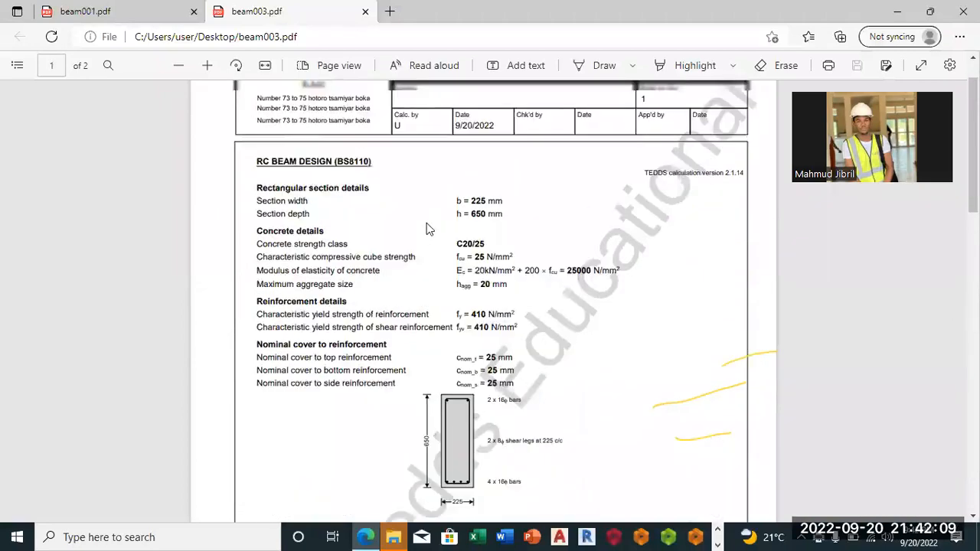
scroll(427, 229, "up", 1)
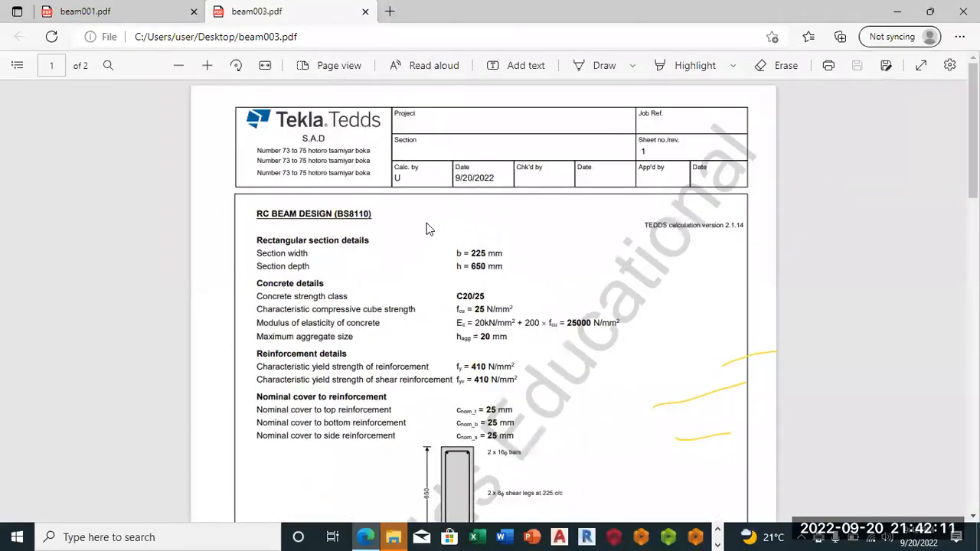